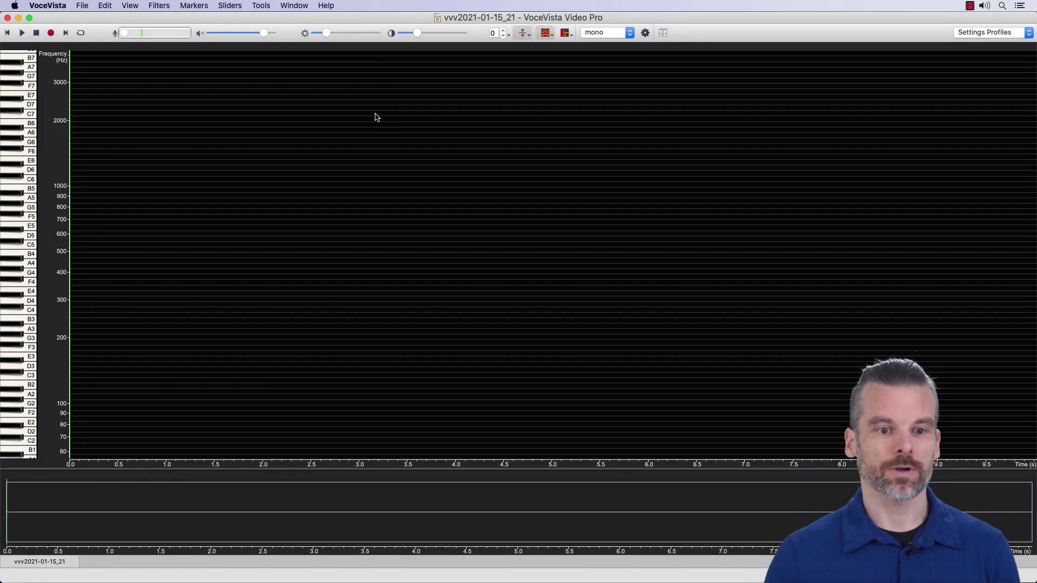
# Step: Bring up the Help menu over the empty vvv2021-01-15_21 recording
pyautogui.click(327, 8)
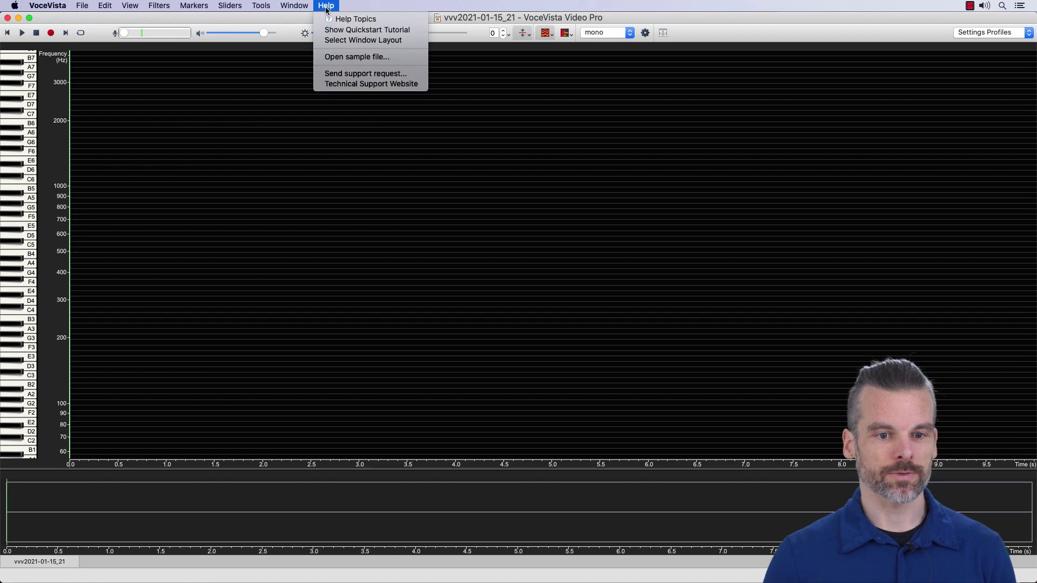
# Step: Load the bundled sample recording A02_male_vowels.ogg via Help > Open sample file
pyautogui.click(340, 57)
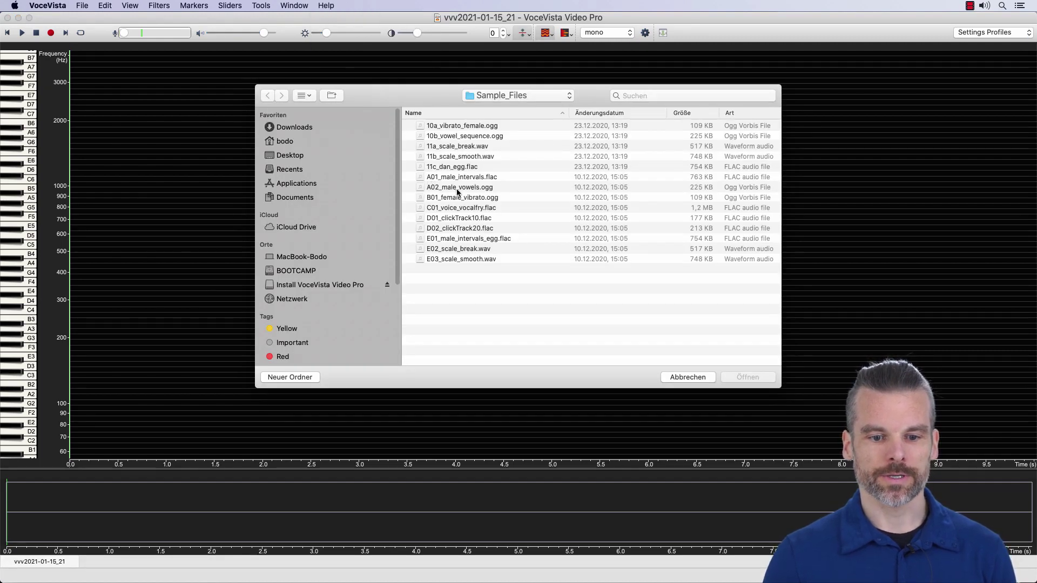
pyautogui.click(456, 189)
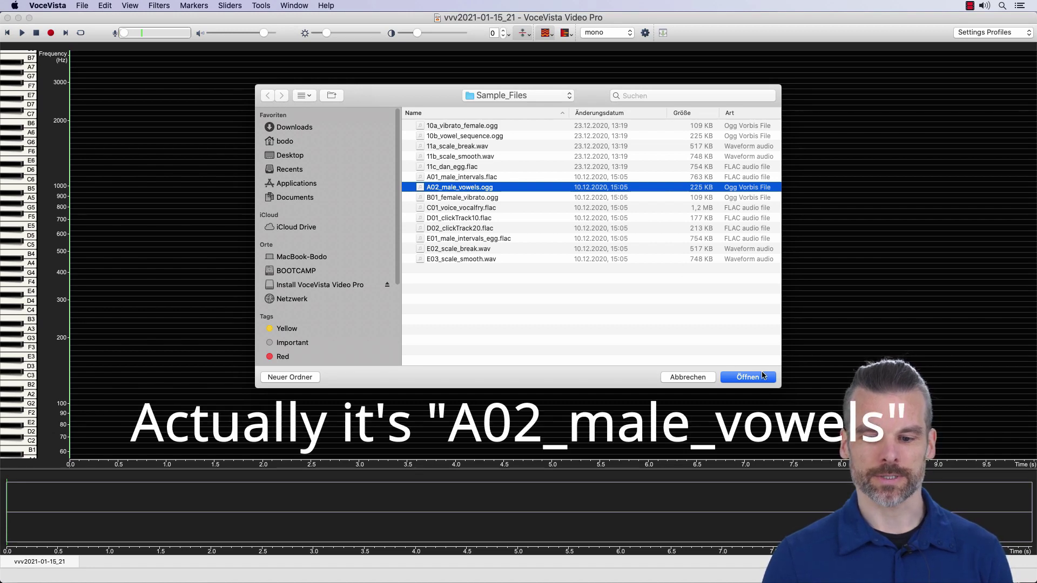
pyautogui.click(762, 376)
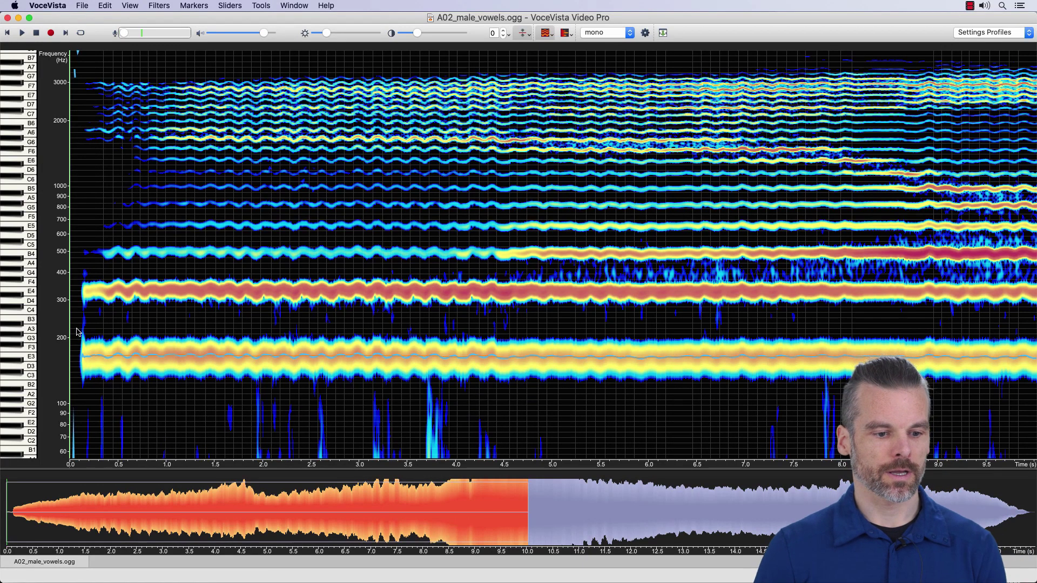
# Step: Sound the E3 reference note and play the vowel recording from near 0 s
pyautogui.click(31, 357)
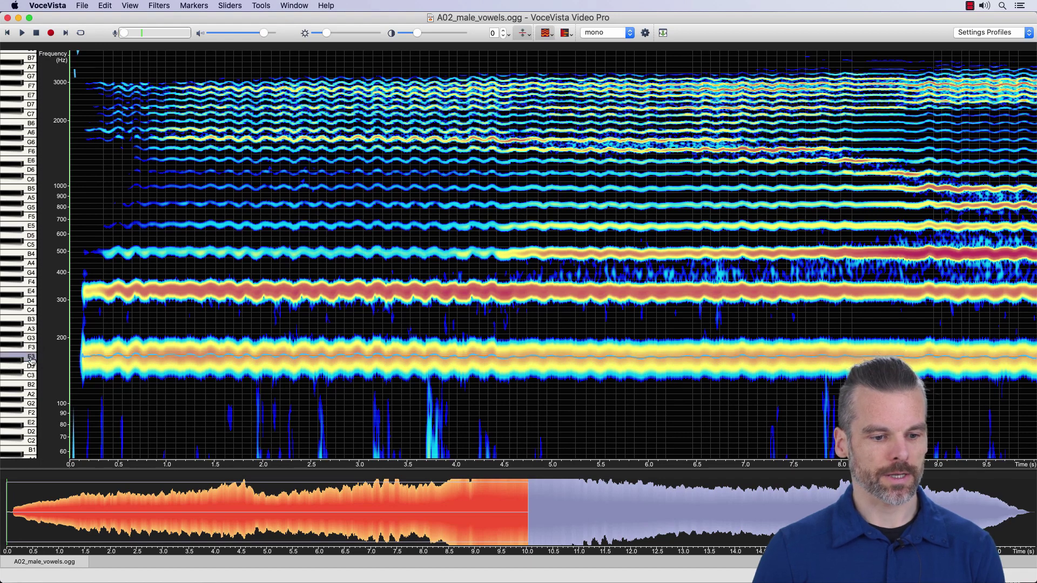
pyautogui.click(75, 348)
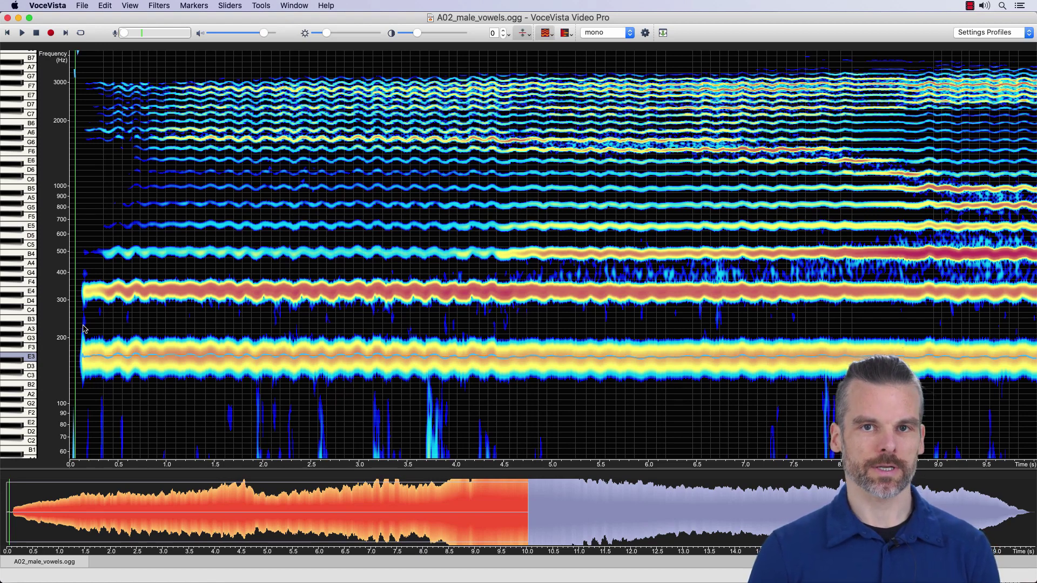
pyautogui.click(23, 33)
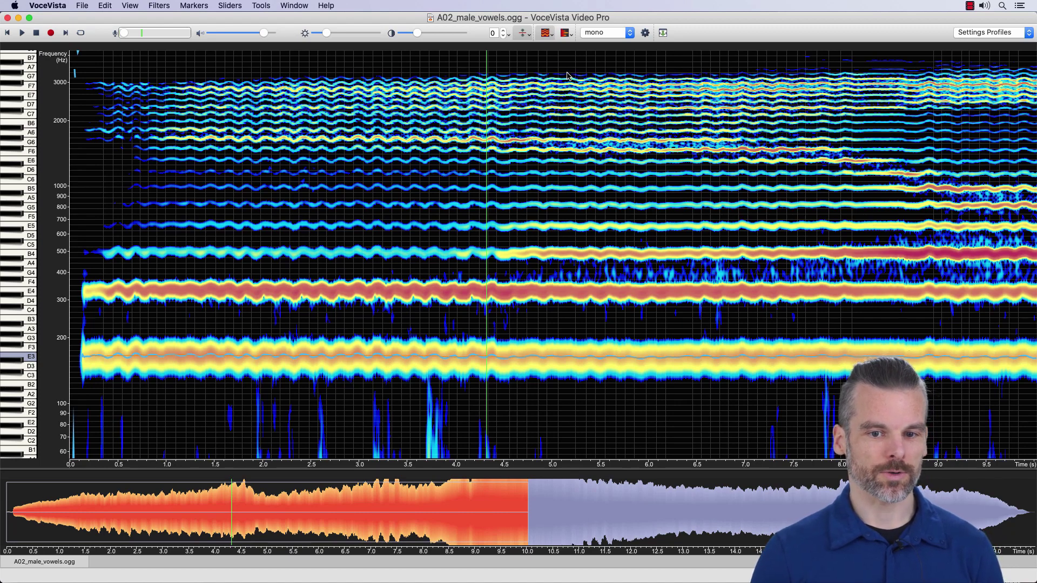
pyautogui.click(552, 34)
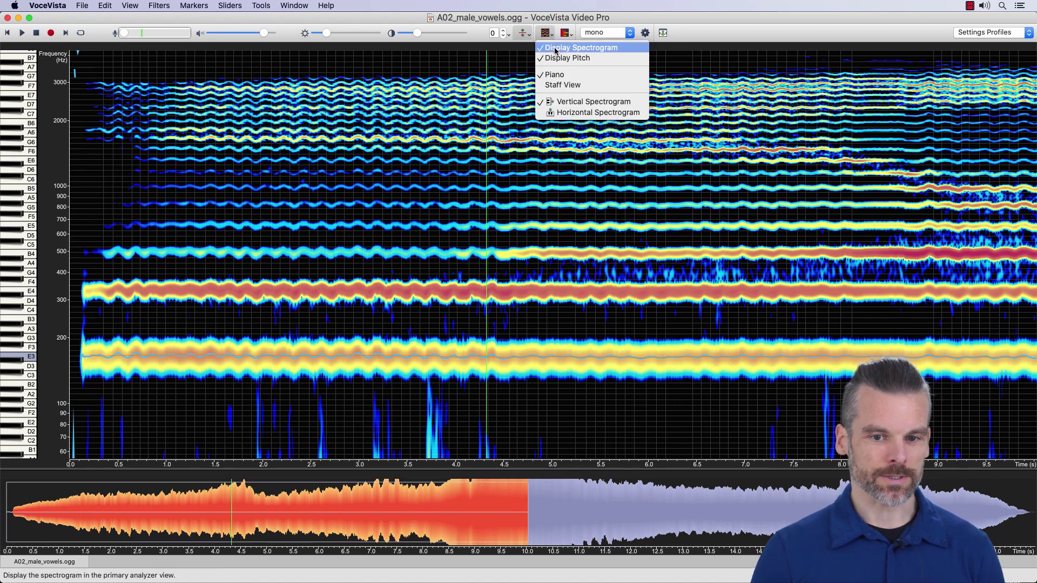
# Step: Hide the spectrogram and zoom the pitch trace to 150–220 Hz over the first ~4.7 s
pyautogui.click(556, 50)
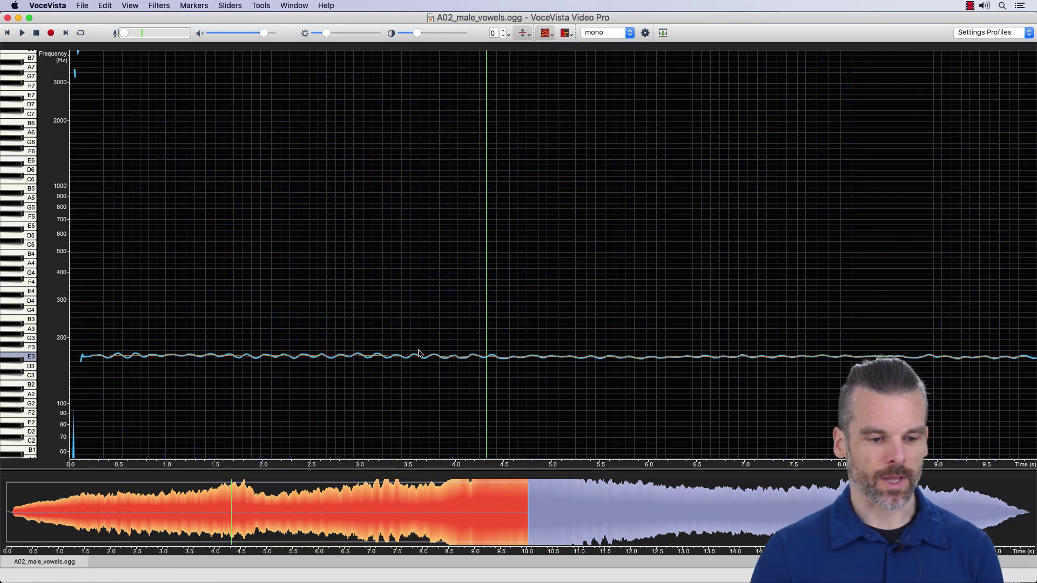
pyautogui.scroll(3, 54, 354)
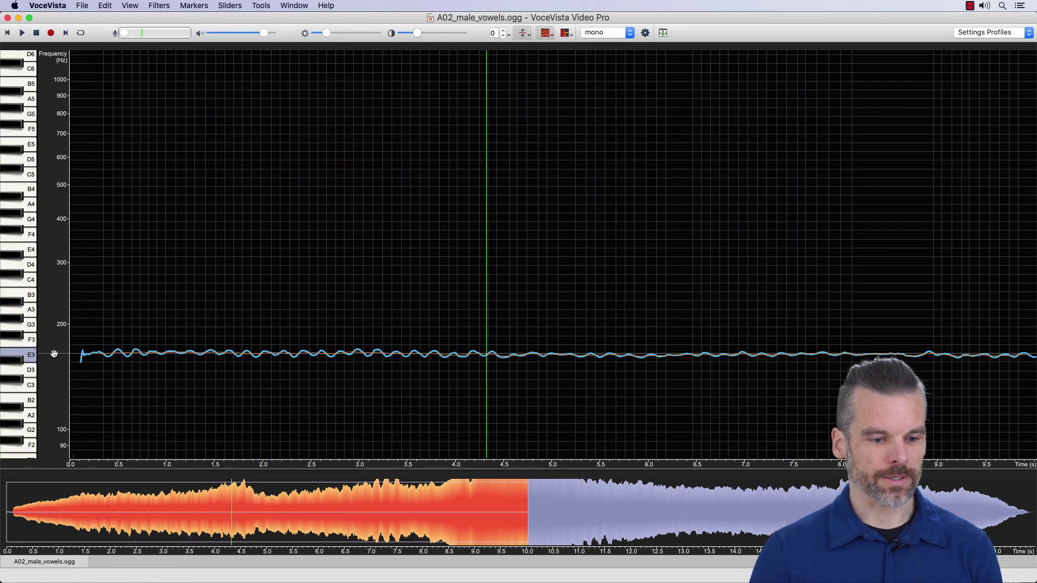
pyautogui.scroll(3, 54, 353)
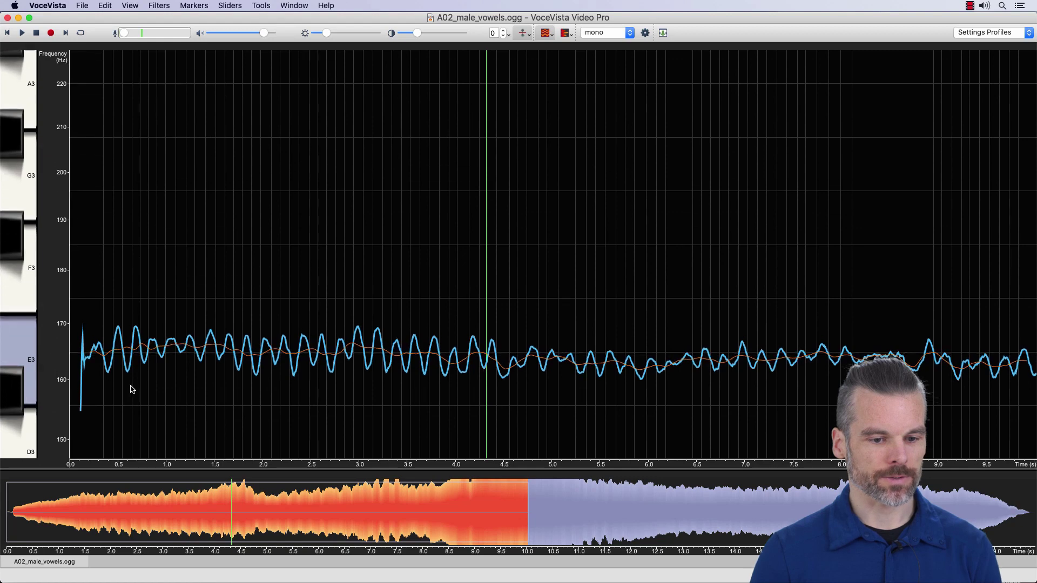
pyautogui.scroll(3, 133, 389)
pyautogui.scroll(2, 132, 389)
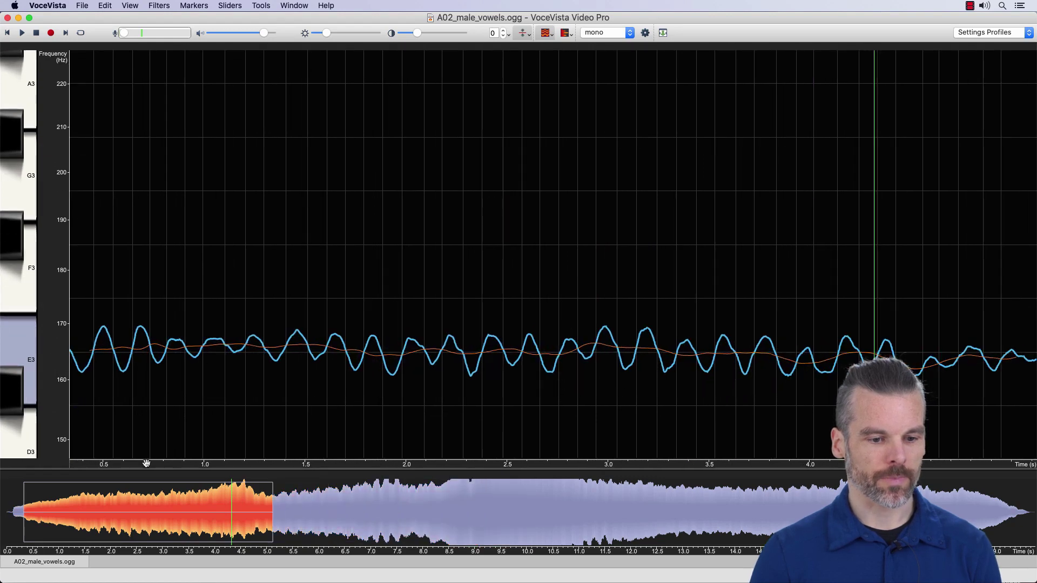
pyautogui.hscroll(-2, 228, 471)
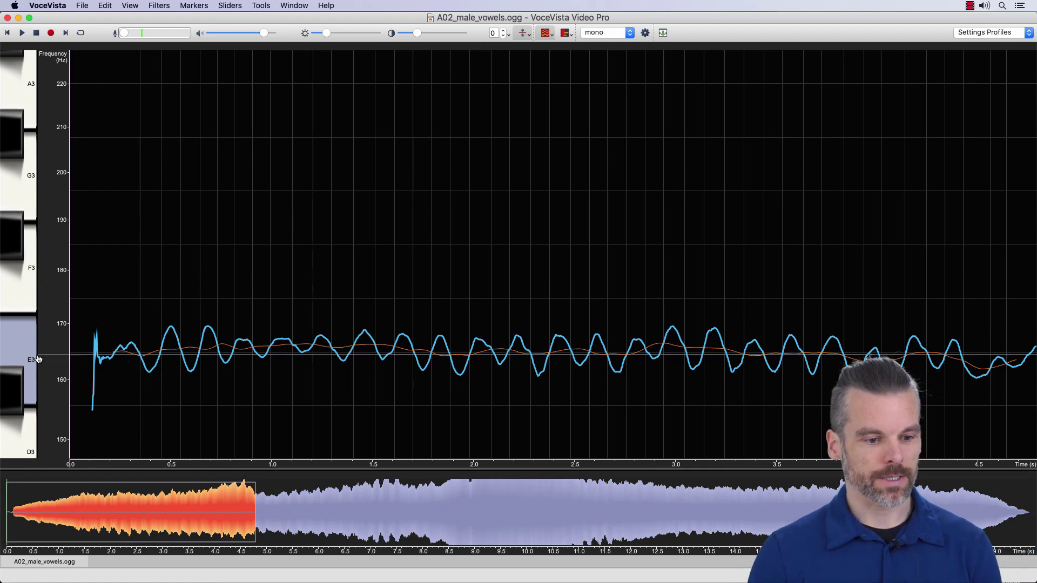
# Step: Sound E3 to compare with the ~165 Hz pitch trace, then bring up the View menu
pyautogui.click(19, 339)
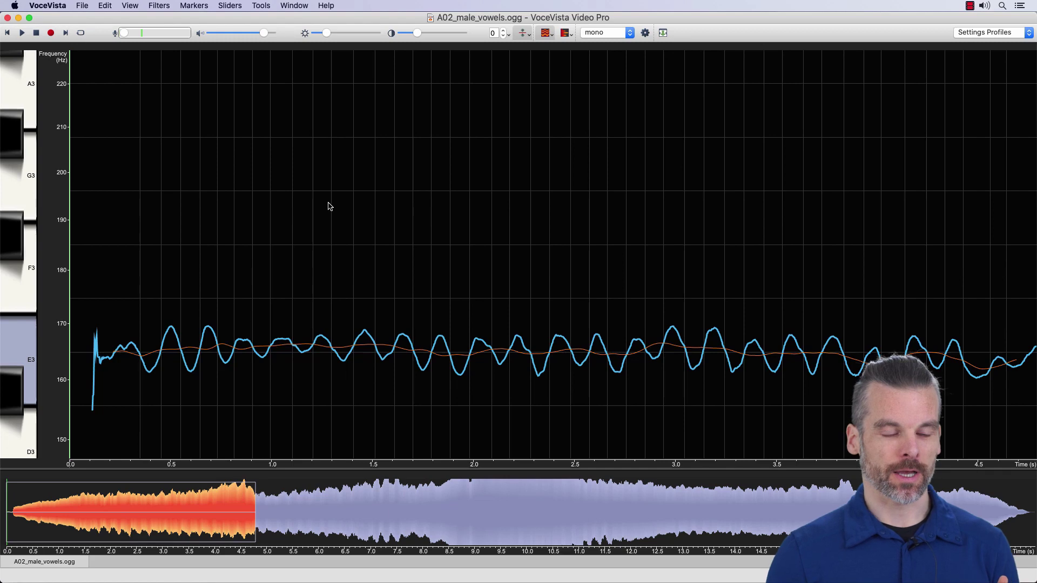
pyautogui.click(132, 5)
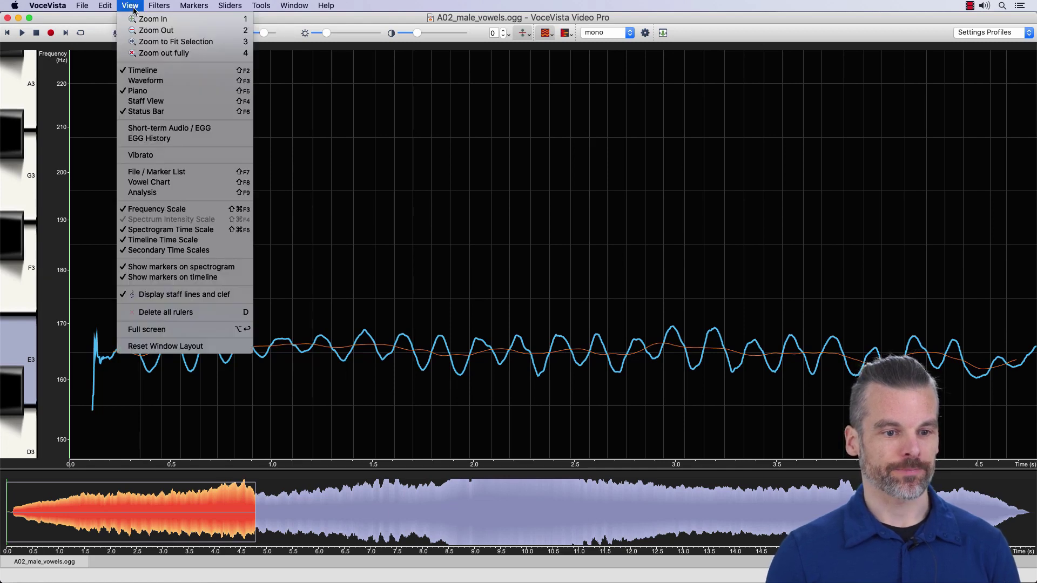
# Step: Show the vibrato rate and extent graphs and slightly rescale the rate graph's y-axis
pyautogui.click(129, 157)
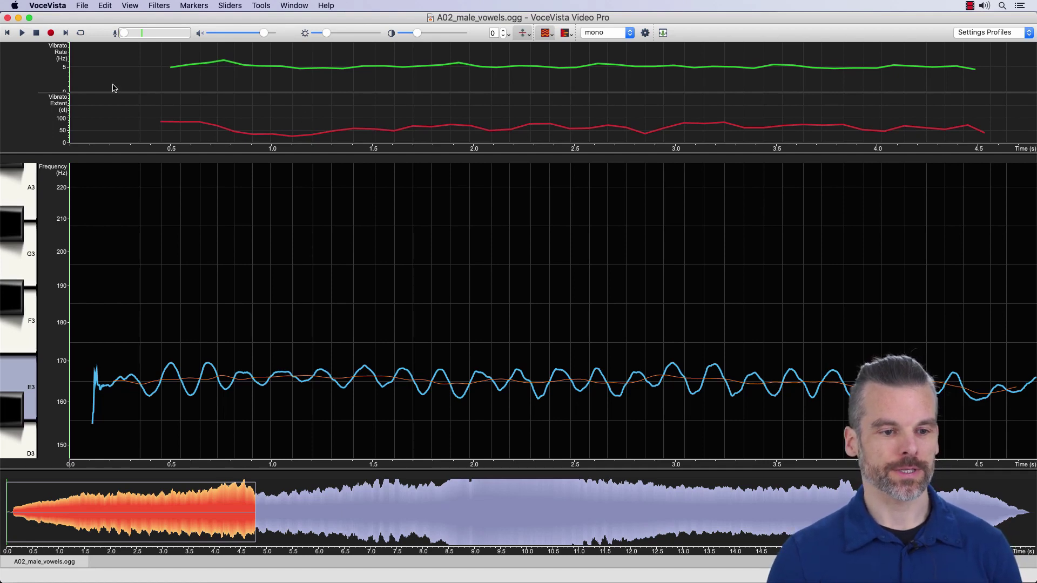
pyautogui.moveTo(57, 67); pyautogui.dragTo(57, 68)
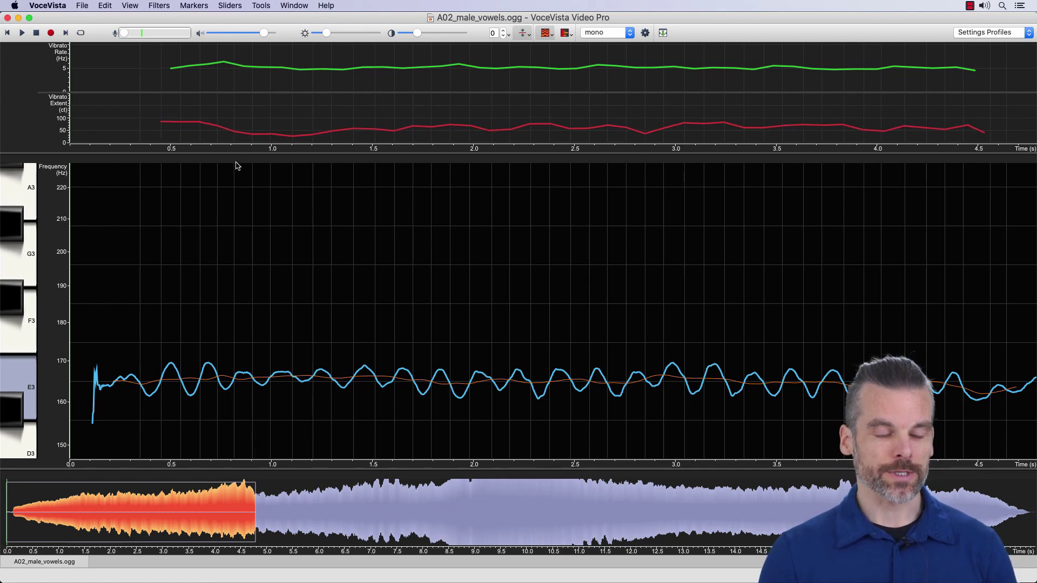
# Step: Show the vibrato Analysis panel from the View menu
pyautogui.click(130, 6)
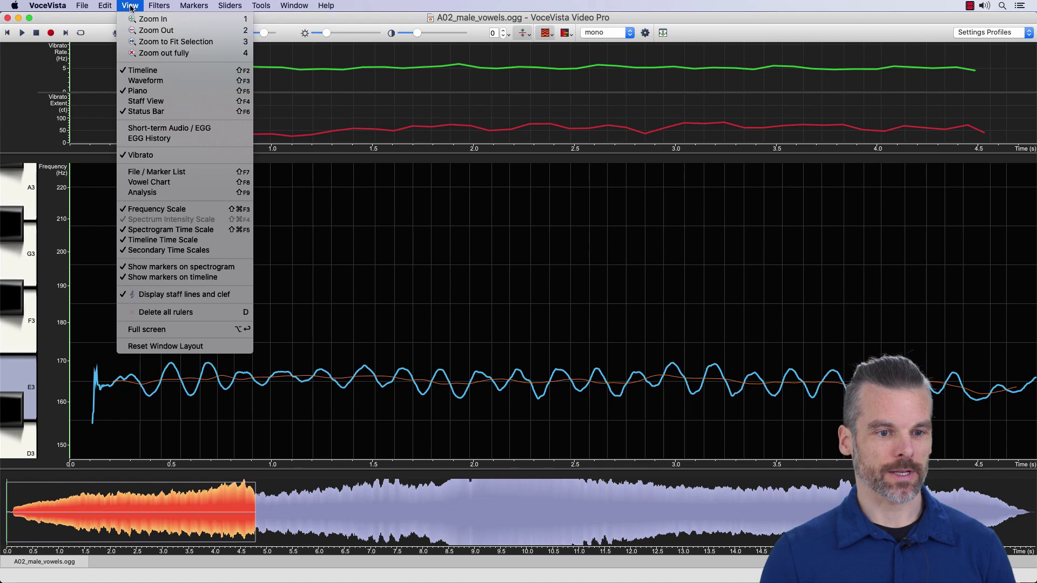
pyautogui.click(130, 7)
pyautogui.click(130, 6)
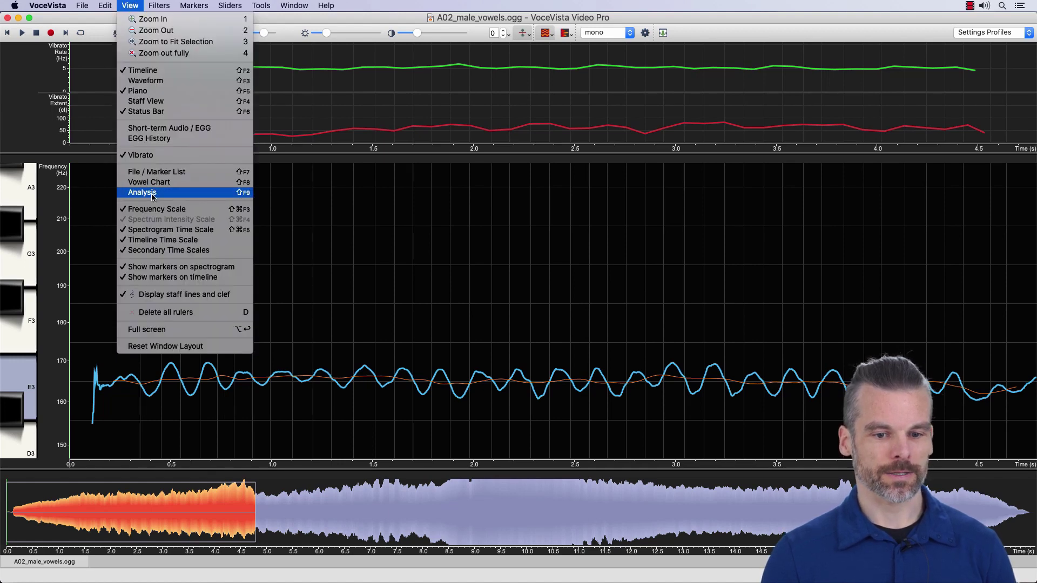
pyautogui.click(142, 192)
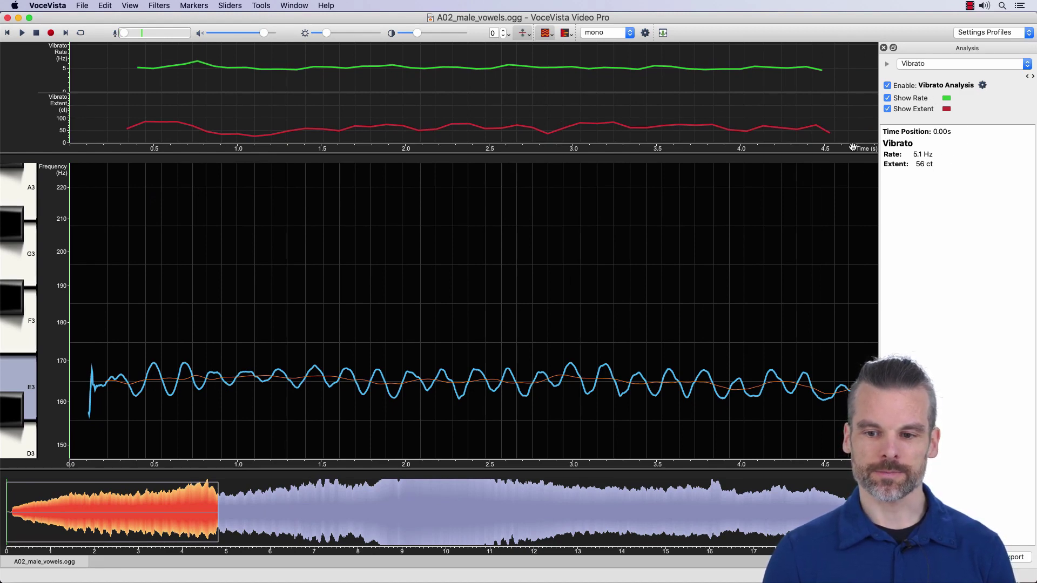
# Step: Sweep the time position across 0.5–3.1 s, reading rate 5.0 Hz and extent 67 ct at 1.69 s
pyautogui.click(507, 221)
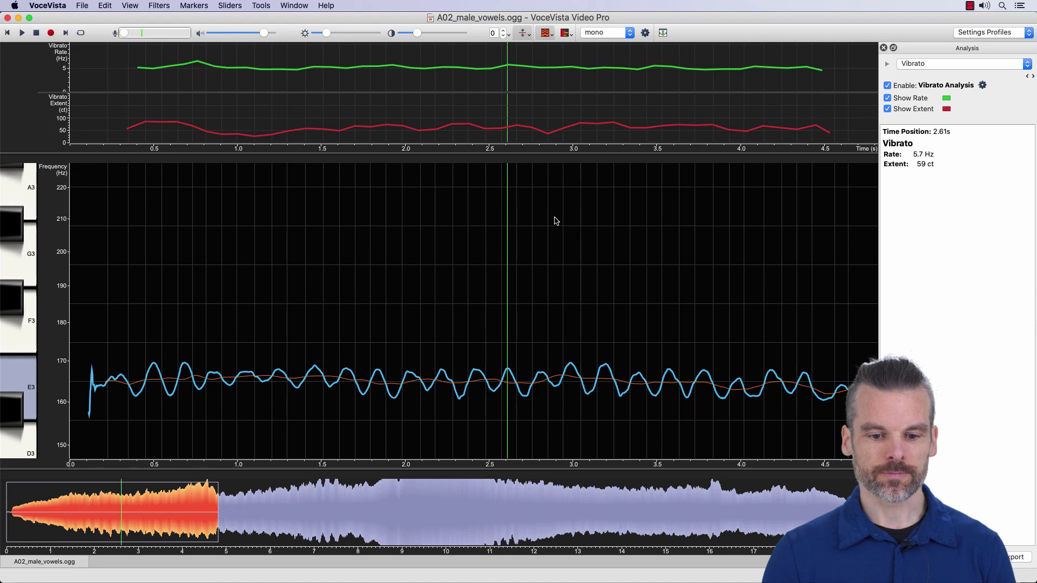
pyautogui.click(363, 278)
pyautogui.moveTo(363, 278); pyautogui.dragTo(247, 282)
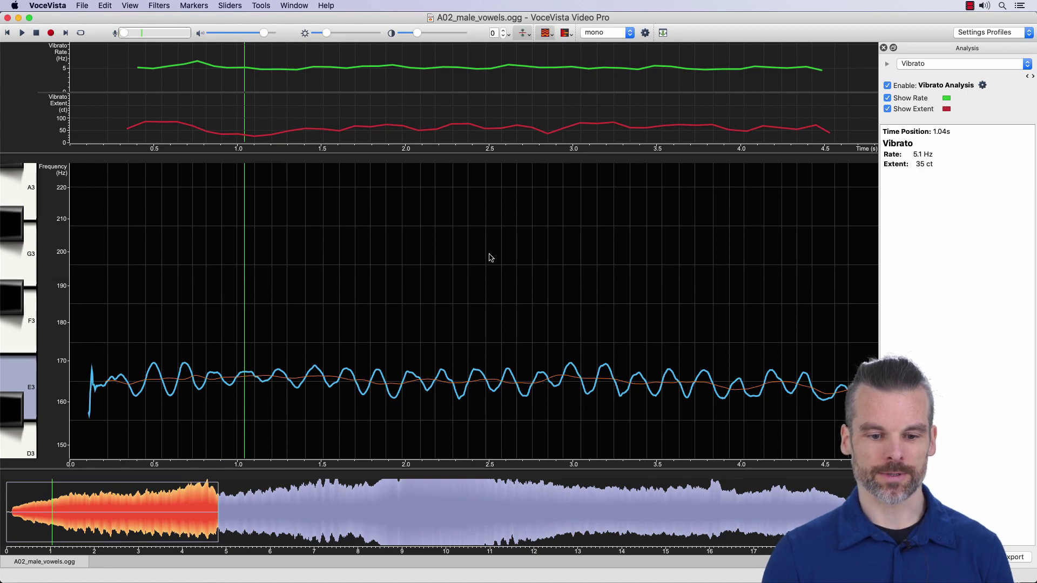
pyautogui.moveTo(211, 281); pyautogui.dragTo(154, 270)
pyautogui.moveTo(241, 267); pyautogui.dragTo(354, 288)
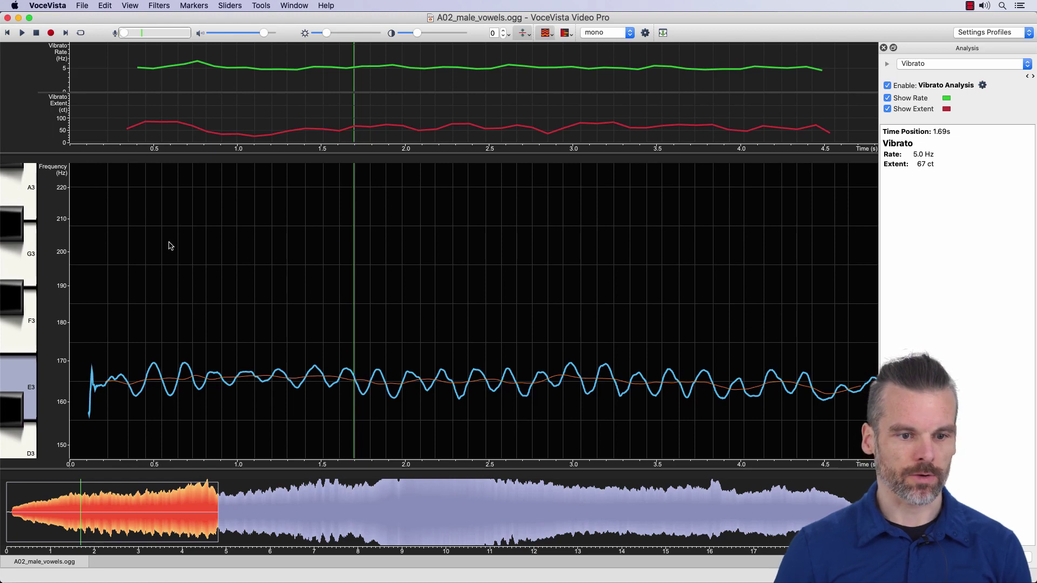
# Step: Select 0.49–3.00 s to read mean pitch 165.4 Hz, vibrato rate 5.2 Hz, extent 58 ct
pyautogui.click(152, 199)
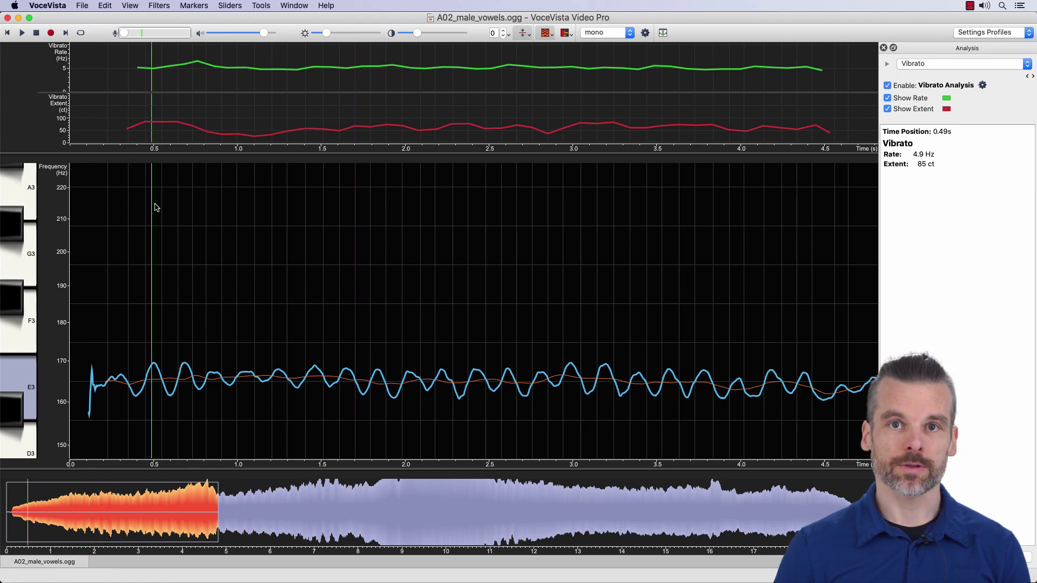
pyautogui.moveTo(155, 207); pyautogui.dragTo(490, 226)
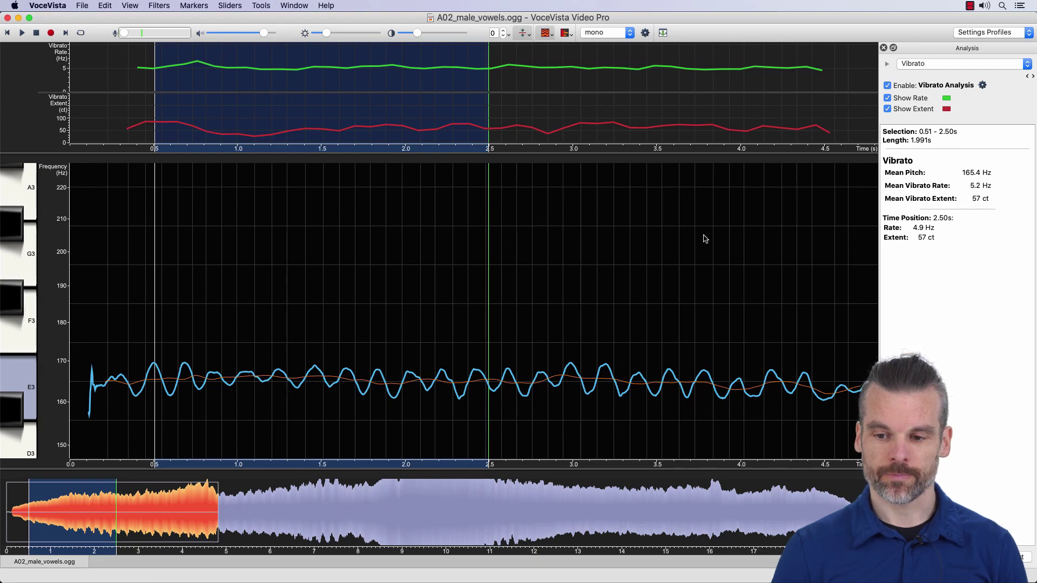
pyautogui.press('Left')
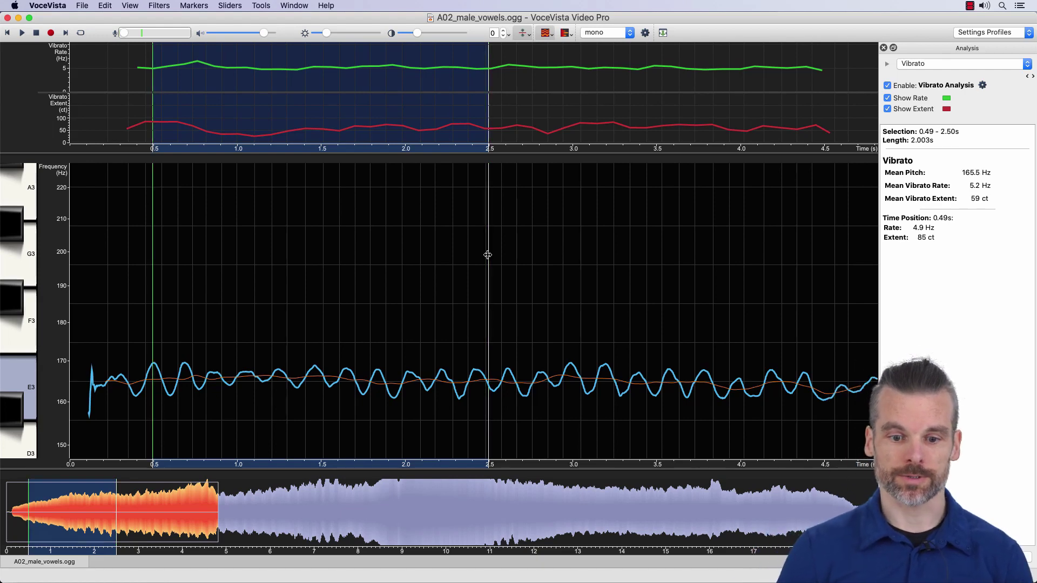
pyautogui.moveTo(487, 255); pyautogui.dragTo(572, 261)
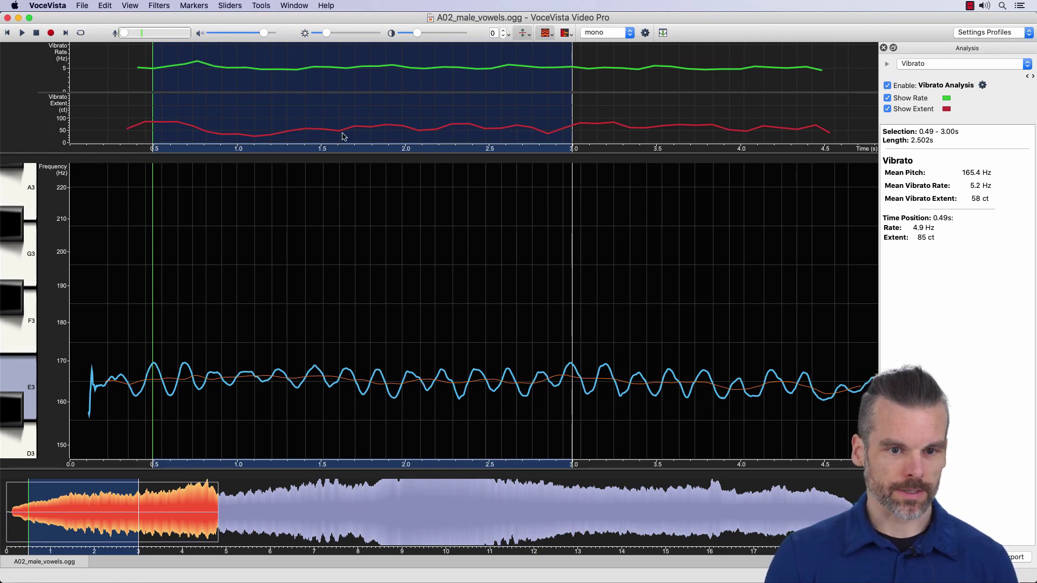
pyautogui.click(326, 6)
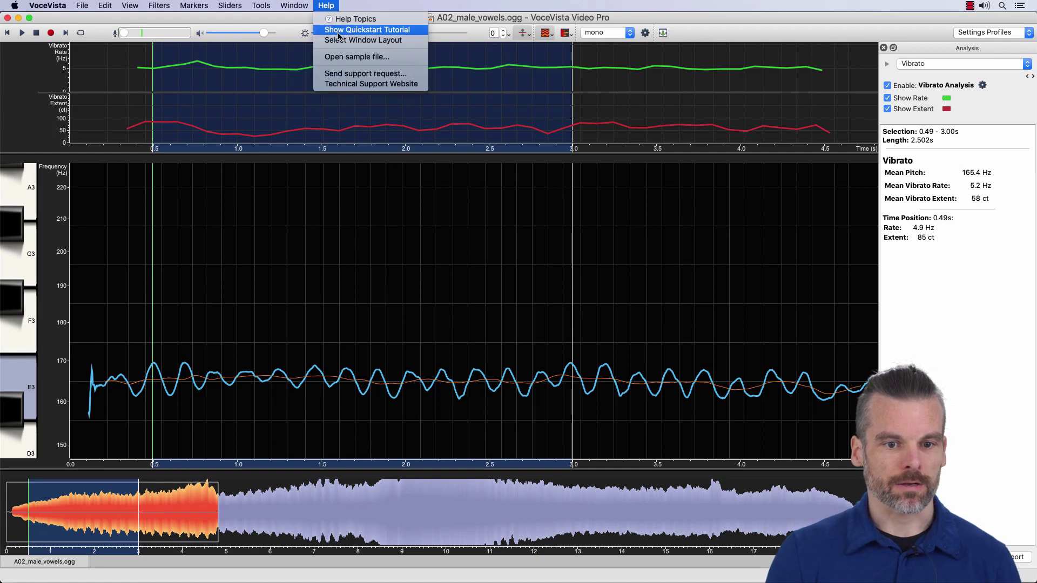
# Step: Open the sample A01_male_intervals.flac from Sample_Files in a new tab
pyautogui.click(342, 59)
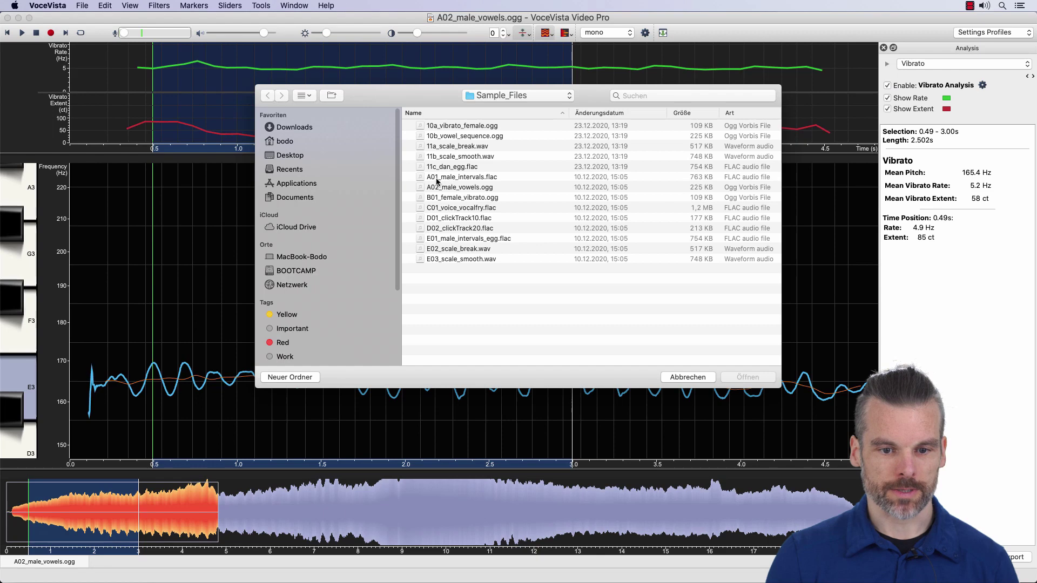
pyautogui.click(457, 178)
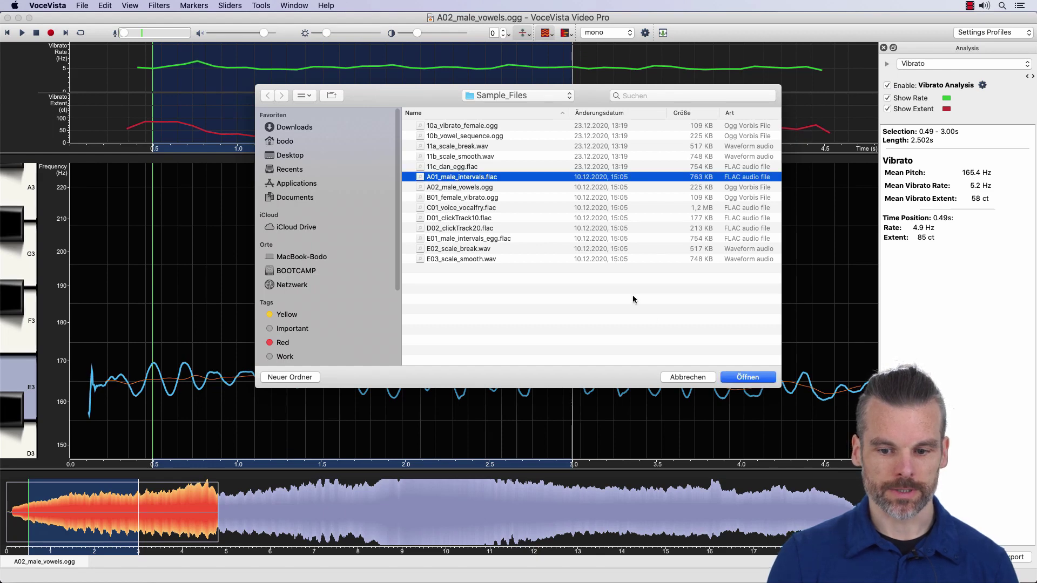
pyautogui.click(747, 378)
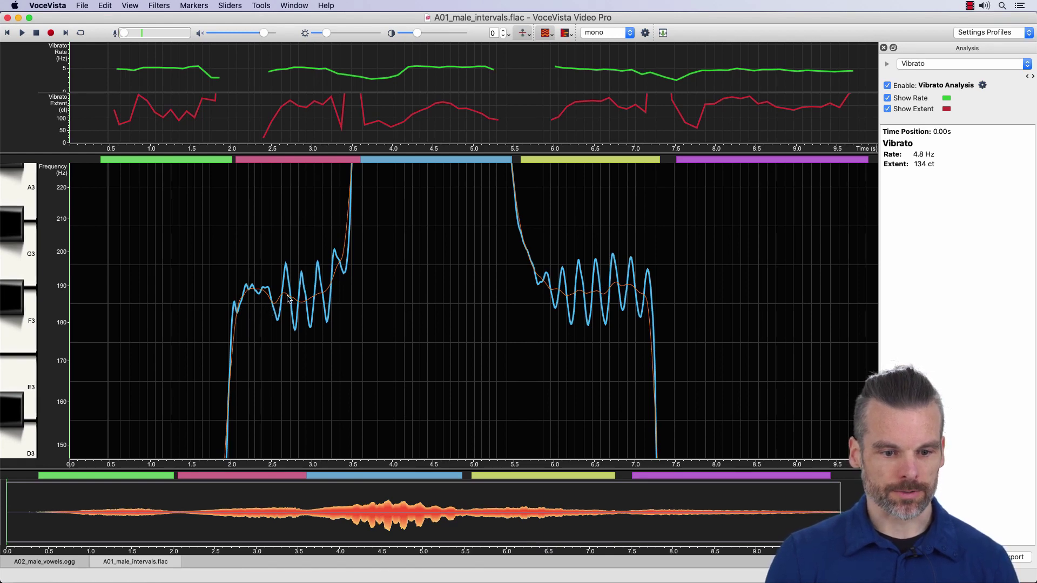
# Step: Zoom into the second note and probe its vibrato peaks and troughs, reaching 142 ct extent at 2.96 s
pyautogui.scroll(10, 286, 284)
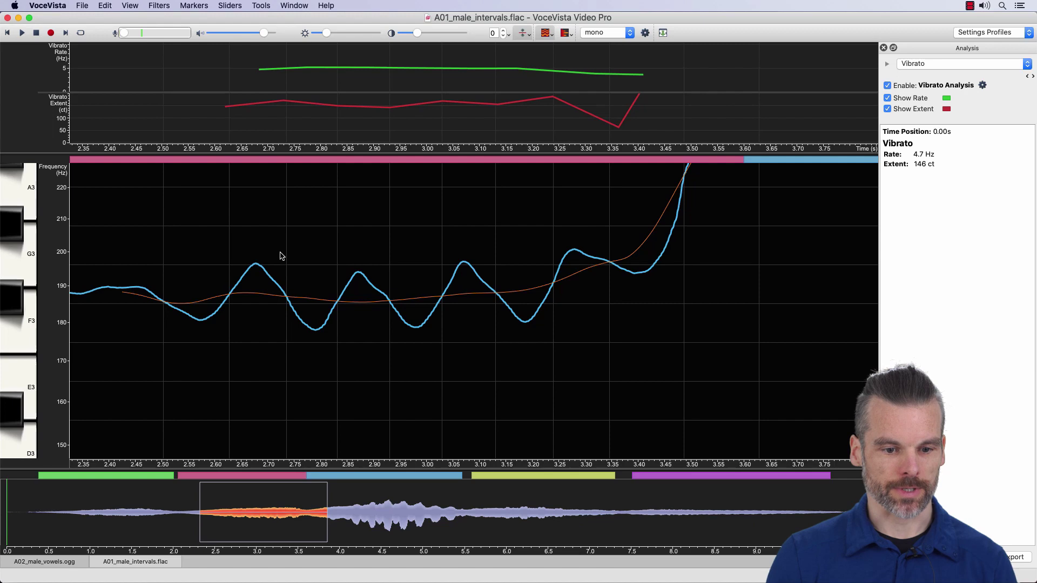
pyautogui.click(256, 294)
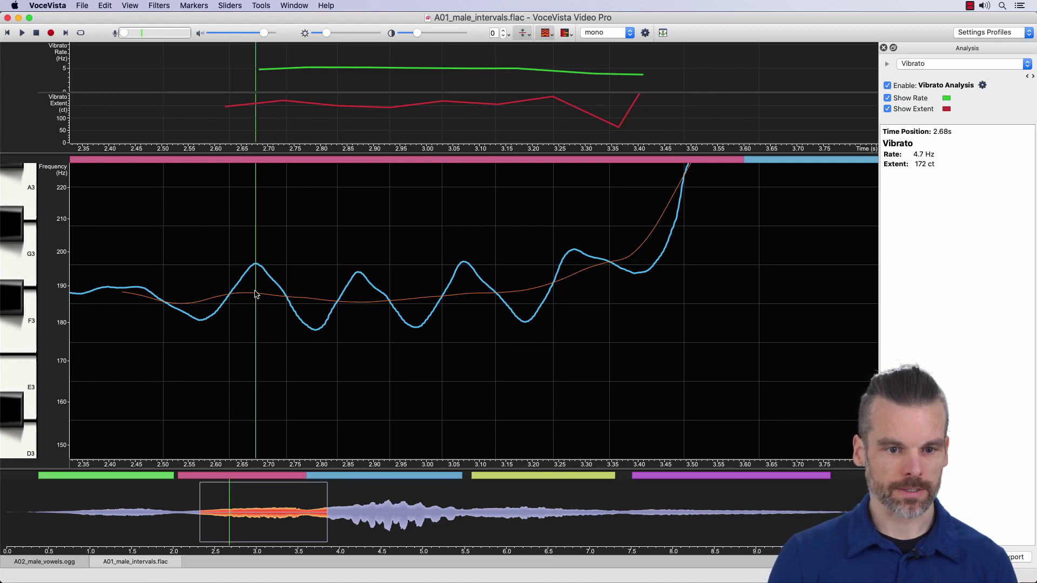
pyautogui.click(314, 299)
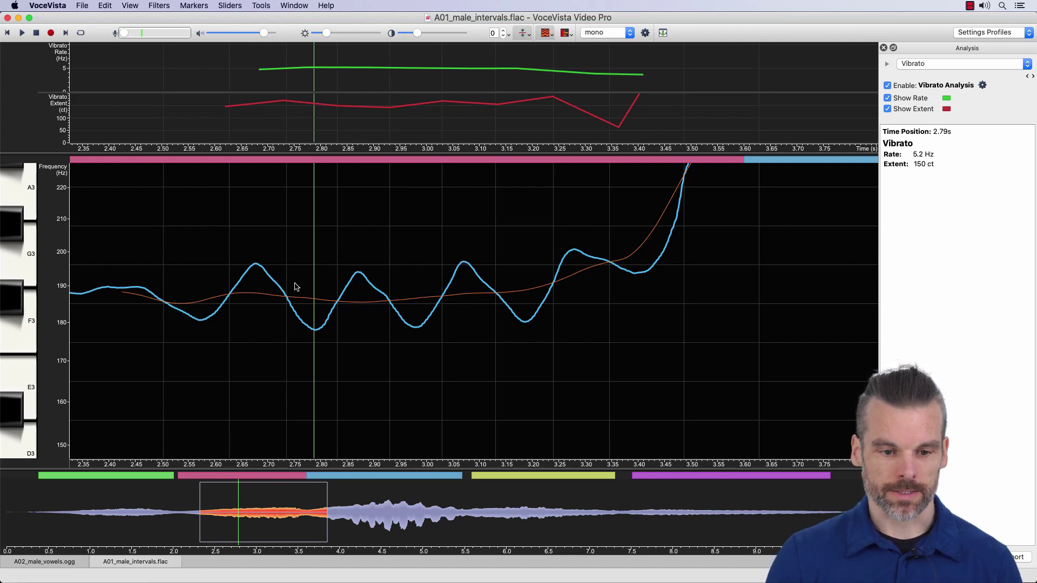
pyautogui.moveTo(294, 287)
pyautogui.mouseDown()
pyautogui.moveTo(278, 287)
pyautogui.moveTo(298, 290)
pyautogui.mouseUp()
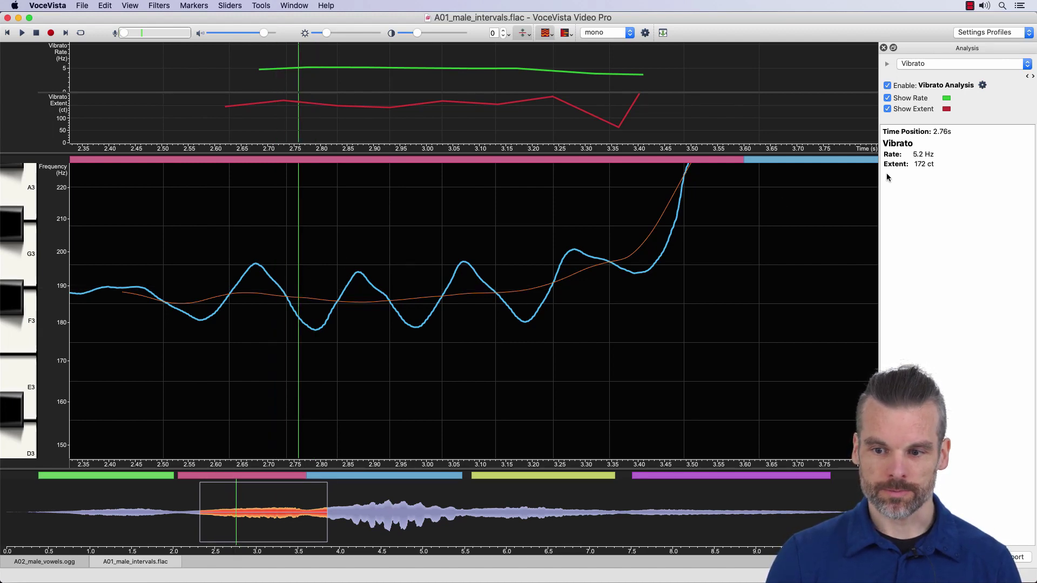
pyautogui.moveTo(451, 260); pyautogui.dragTo(448, 290)
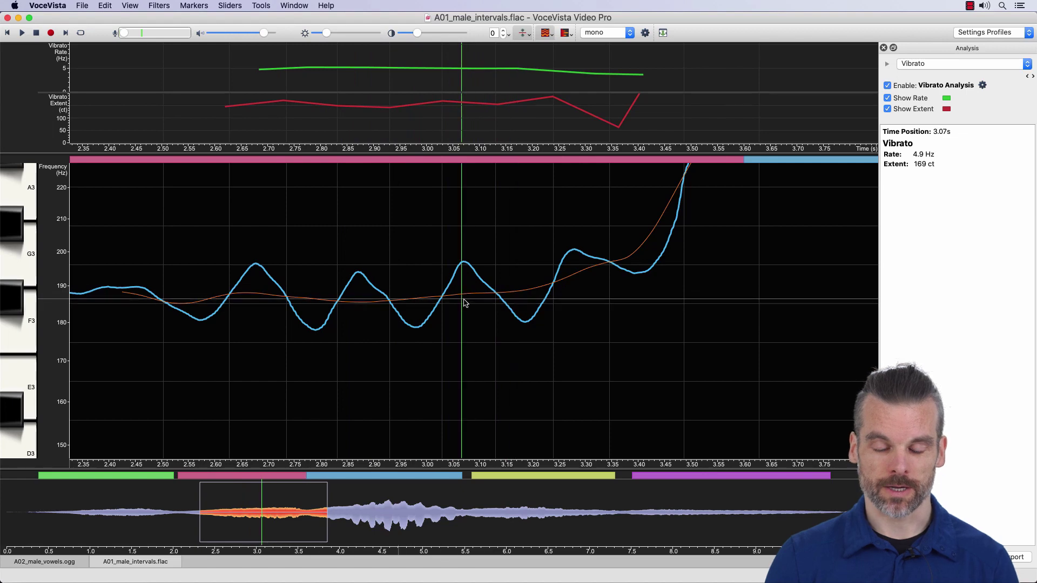
pyautogui.scroll(-10, 262, 243)
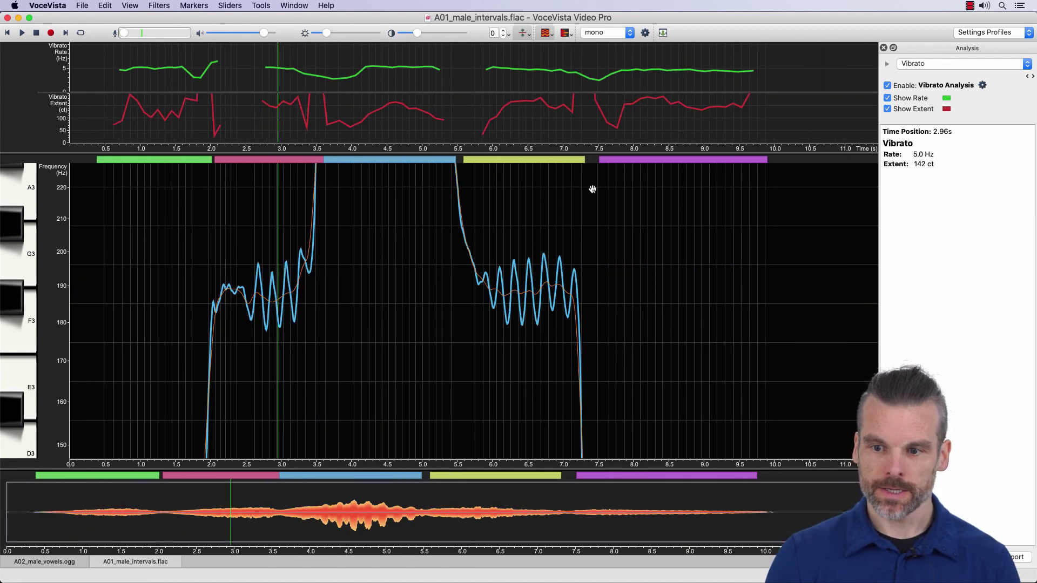
# Step: Apply the Standard Frequency Range settings profile to show the full file on a 65–4186 Hz scale
pyautogui.click(975, 35)
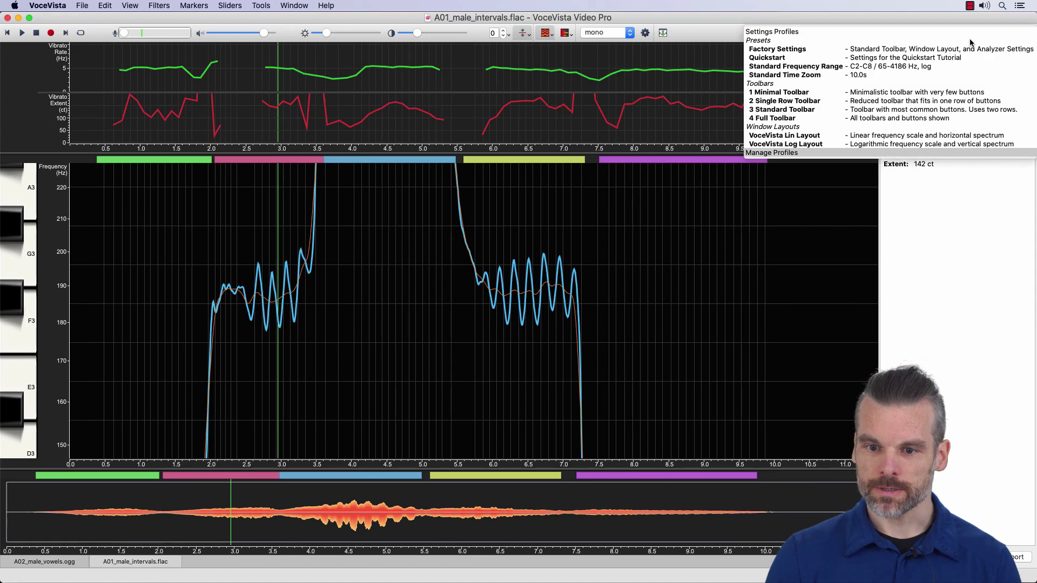
pyautogui.click(785, 67)
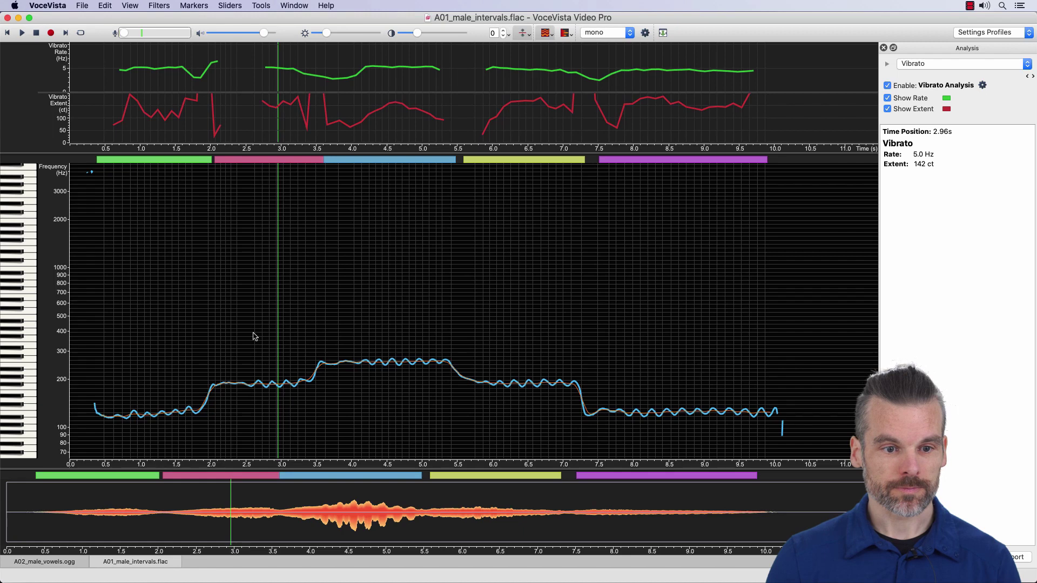
# Step: Check readouts at 1.84 s and 1.92 s, then place the time position at 6.48 s on the fourth note
pyautogui.click(200, 432)
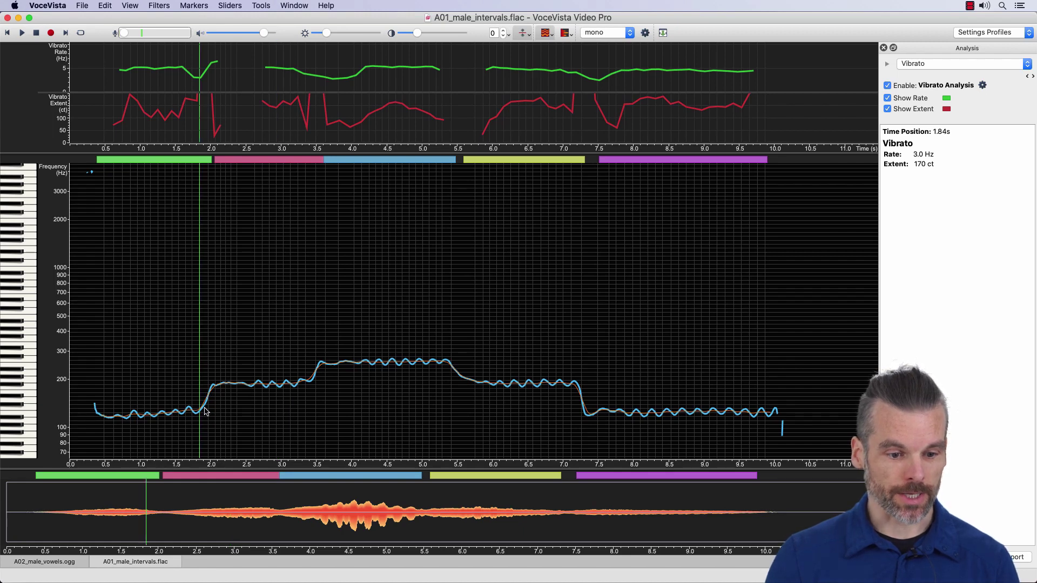
pyautogui.click(206, 411)
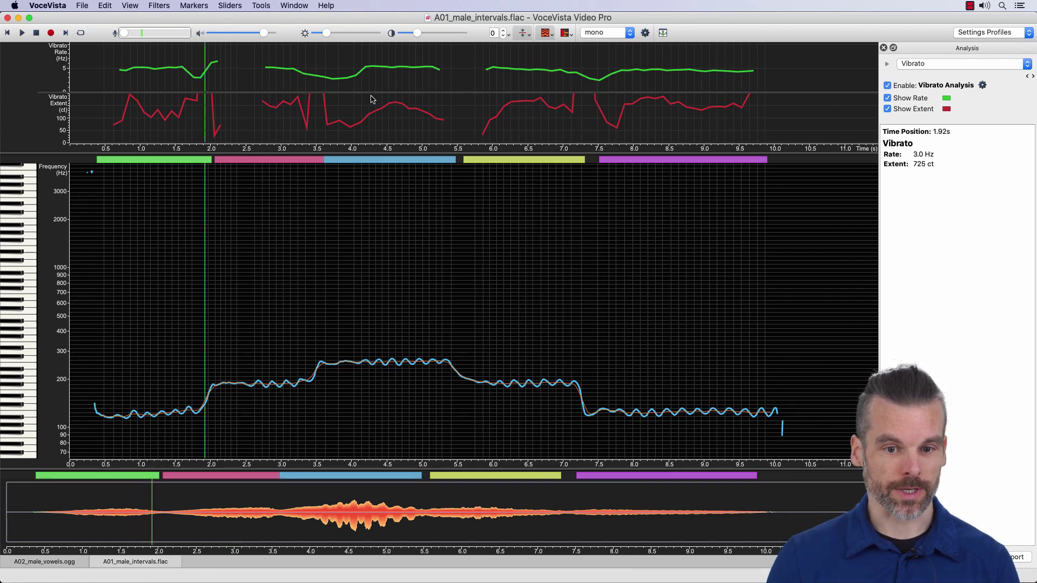
pyautogui.click(459, 89)
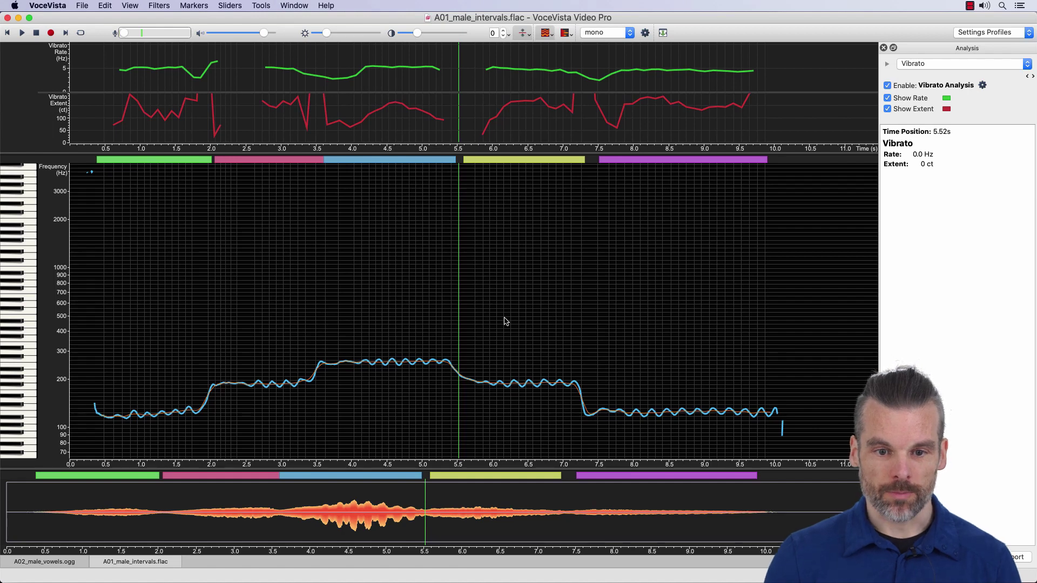
pyautogui.moveTo(540, 355); pyautogui.dragTo(526, 357)
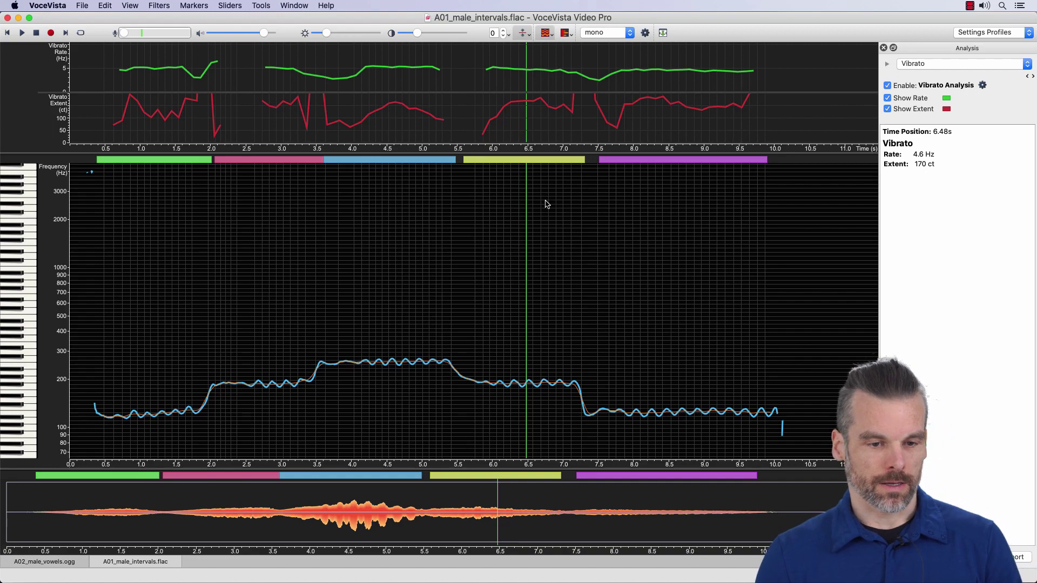
pyautogui.click(327, 6)
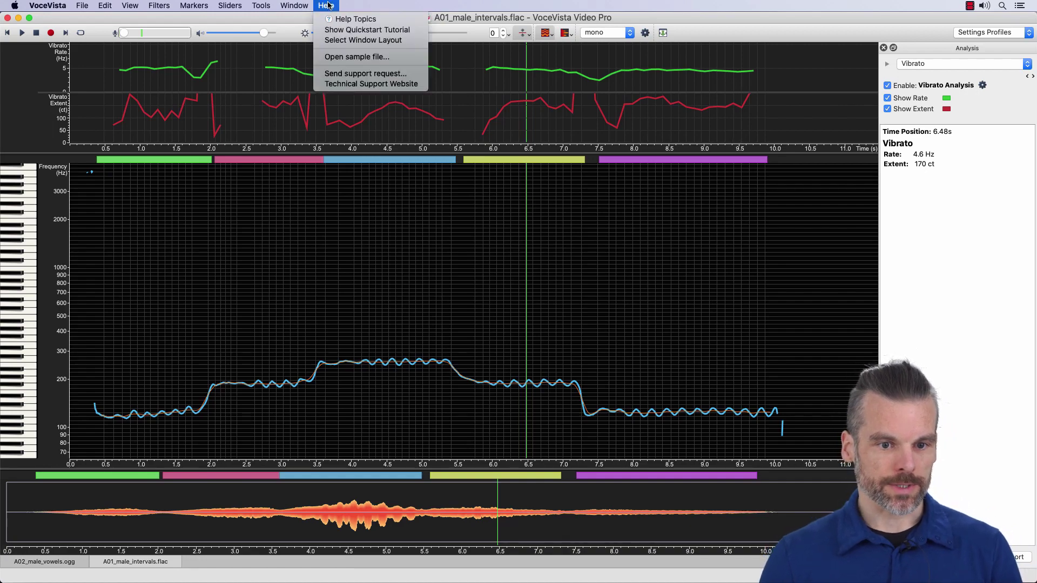
# Step: Open the sample file B01_female_vibrato.ogg in a new tab
pyautogui.click(342, 56)
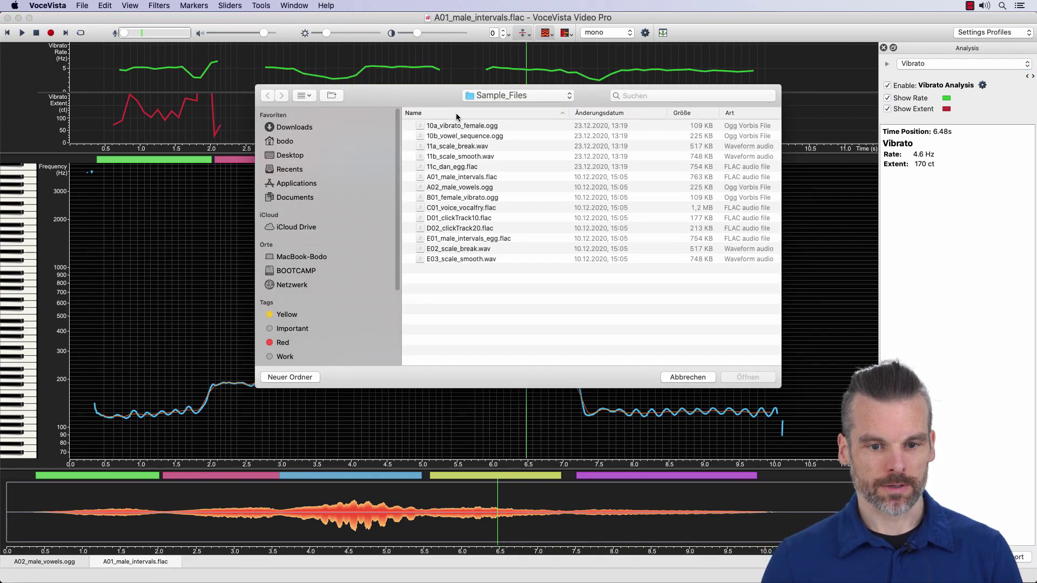
pyautogui.click(448, 201)
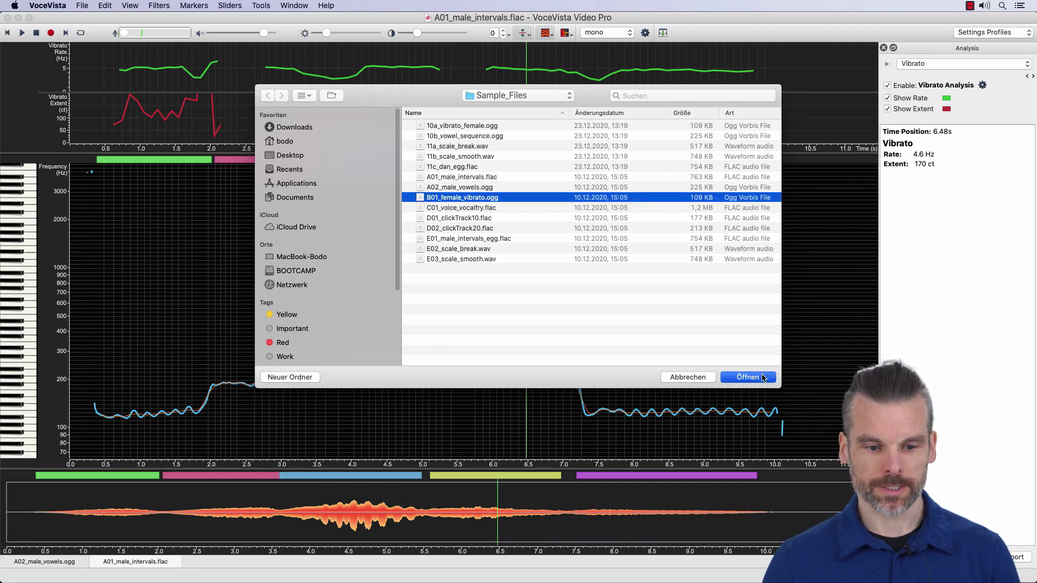
pyautogui.click(763, 377)
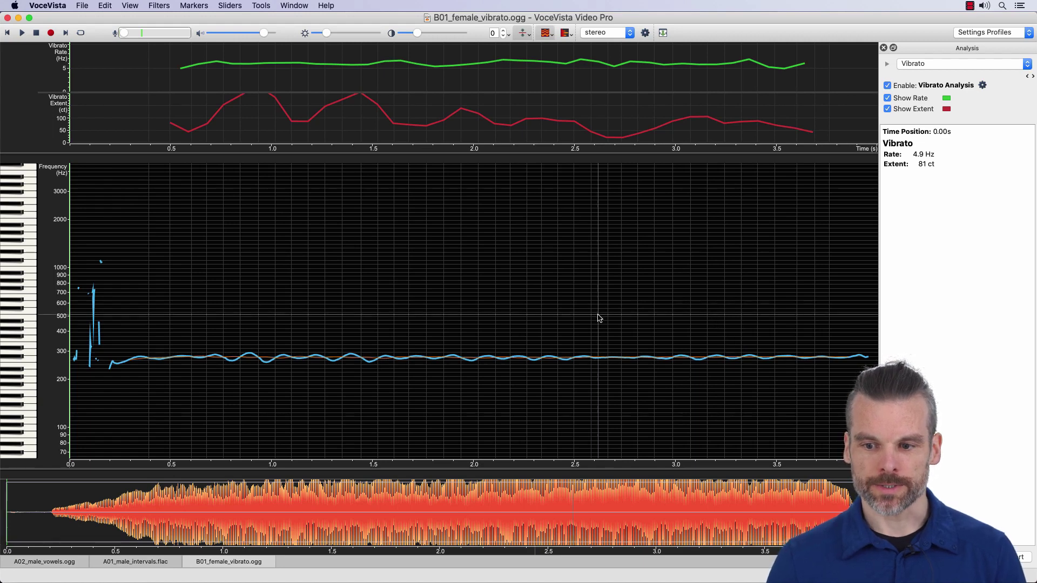
# Step: Read the vibrato values at 2.08 s and 1.23 s, and rescale the Extent axis so the curve fits
pyautogui.click(490, 326)
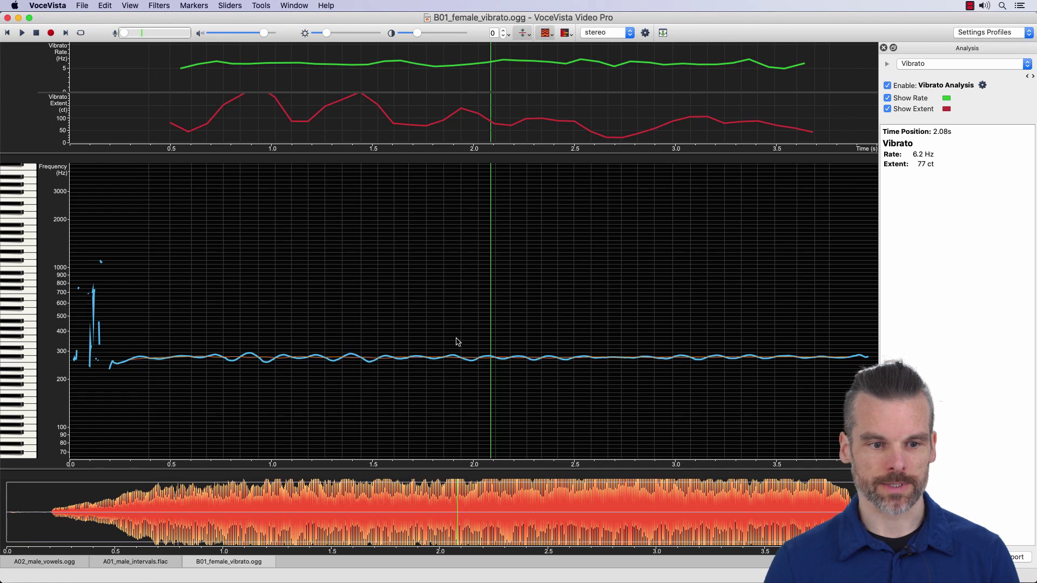
pyautogui.moveTo(393, 356); pyautogui.dragTo(319, 356)
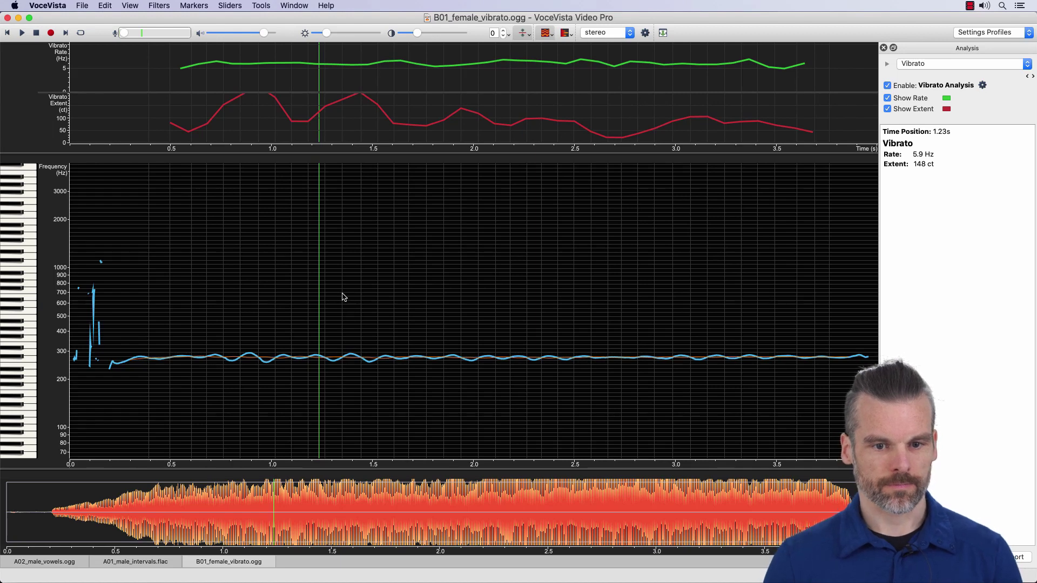
pyautogui.scroll(-5, 63, 119)
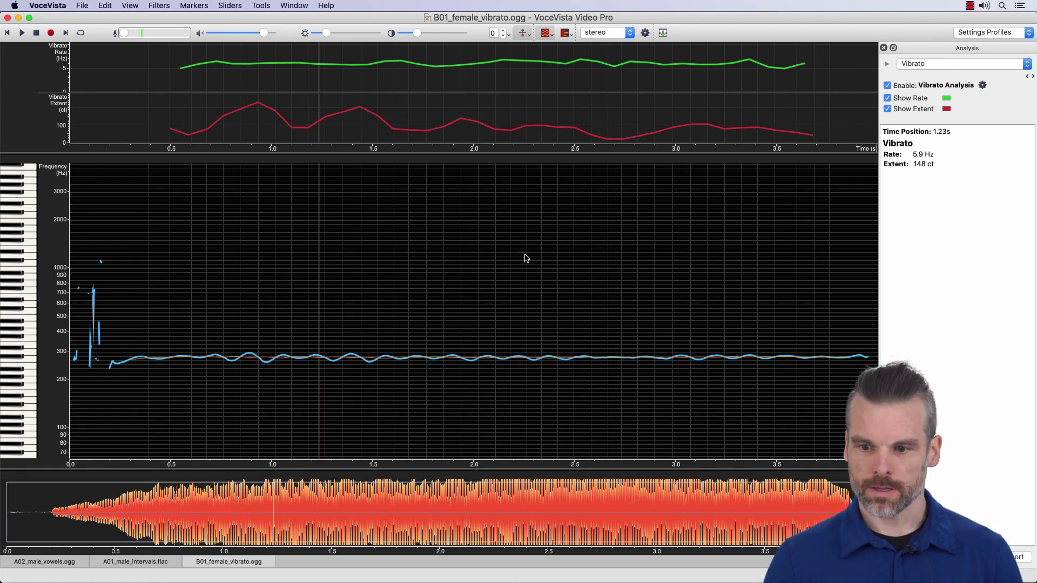
pyautogui.moveTo(552, 313); pyautogui.dragTo(253, 306)
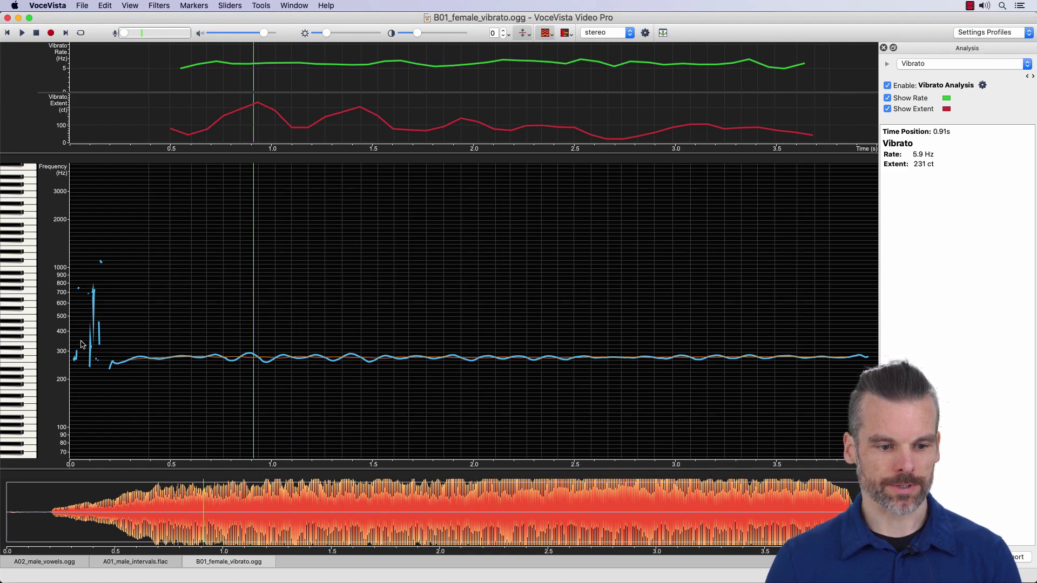
# Step: Zoom onto the pitch line and check readouts at 1.00, 2.66, 2.85 and 3.73 s
pyautogui.scroll(5, 46, 341)
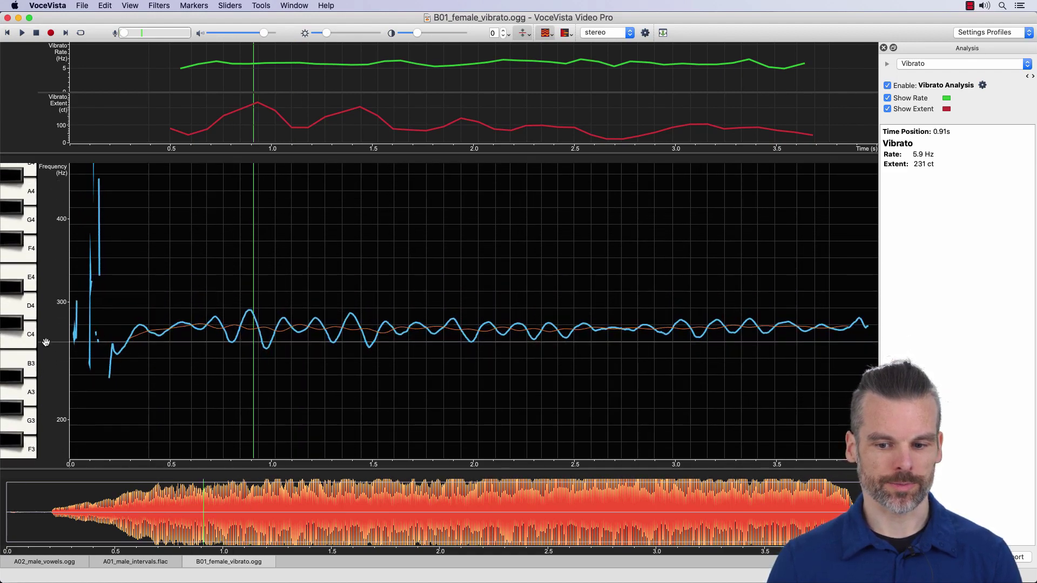
pyautogui.scroll(2, 46, 342)
pyautogui.click(273, 257)
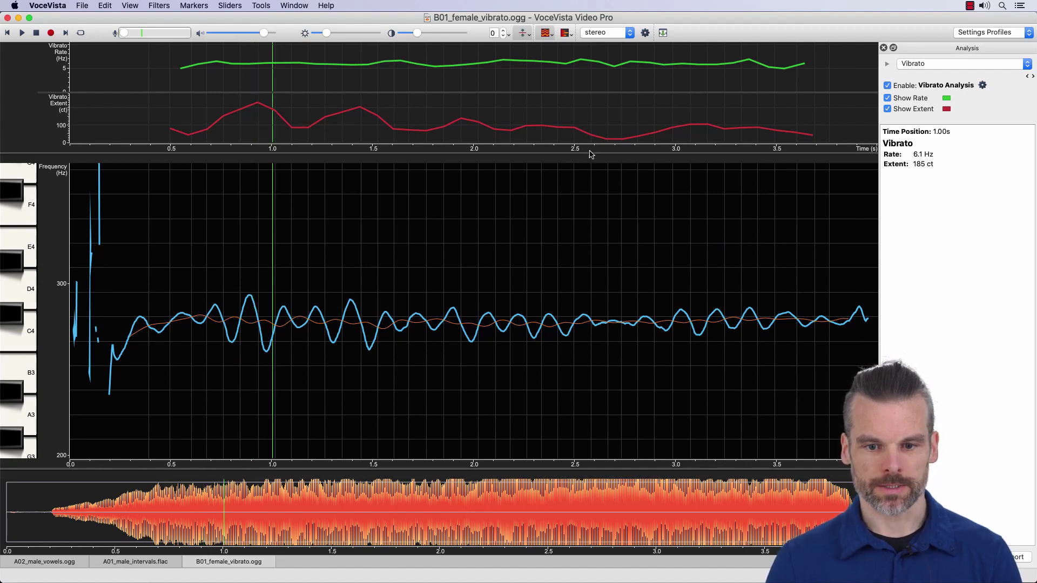
pyautogui.click(608, 324)
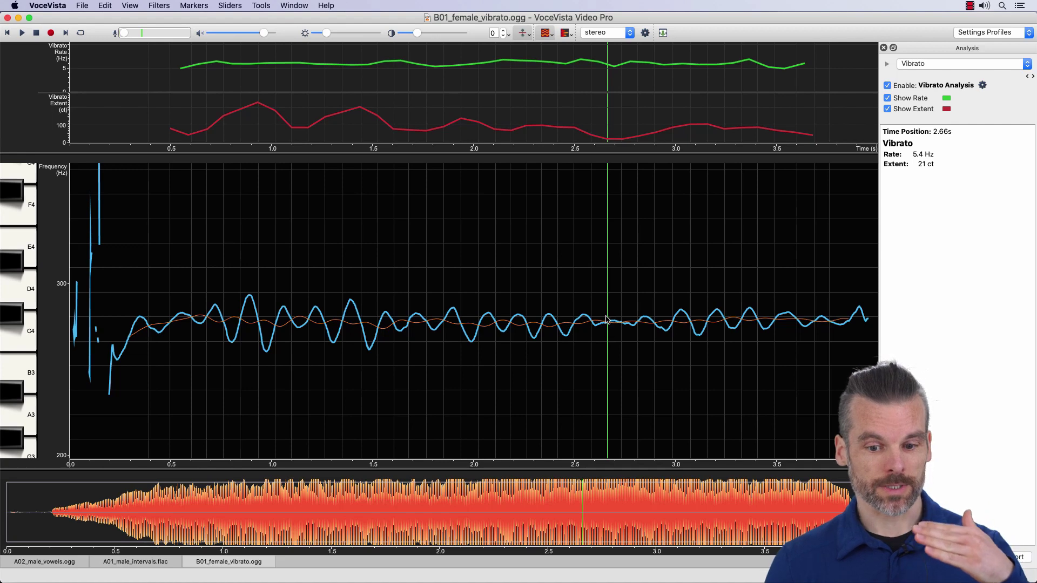
pyautogui.moveTo(618, 316); pyautogui.dragTo(646, 321)
pyautogui.click(818, 317)
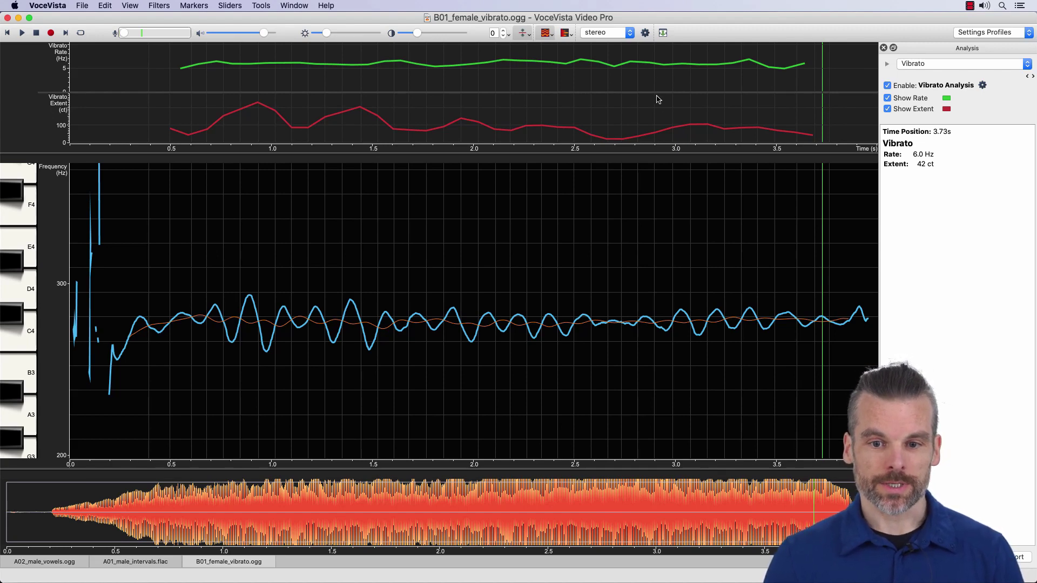
pyautogui.click(645, 34)
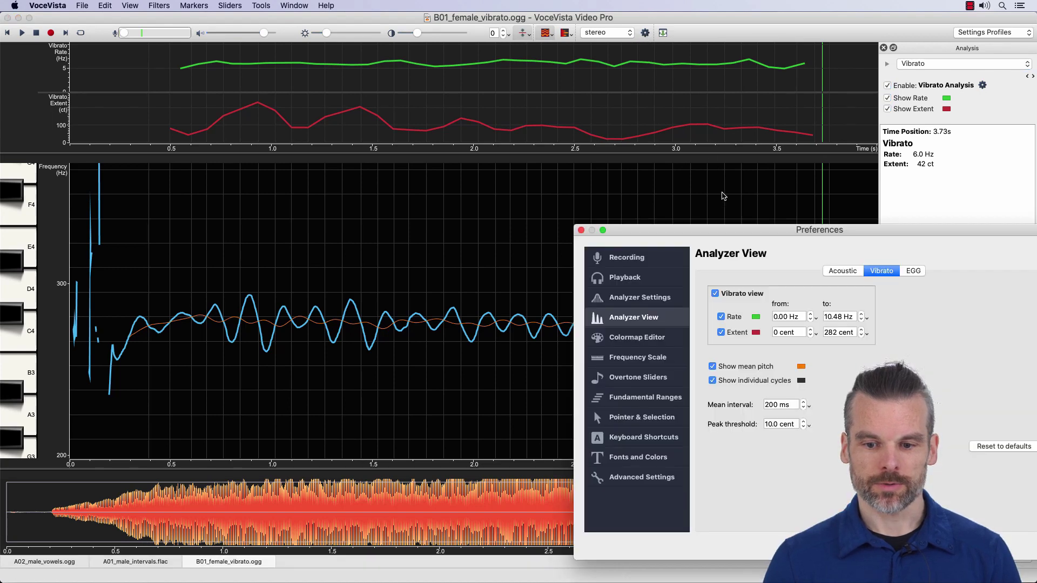
# Step: In the Acoustic preferences, turn on the mean pitch line and leave the spectrogram off
pyautogui.moveTo(730, 233); pyautogui.dragTo(648, 139)
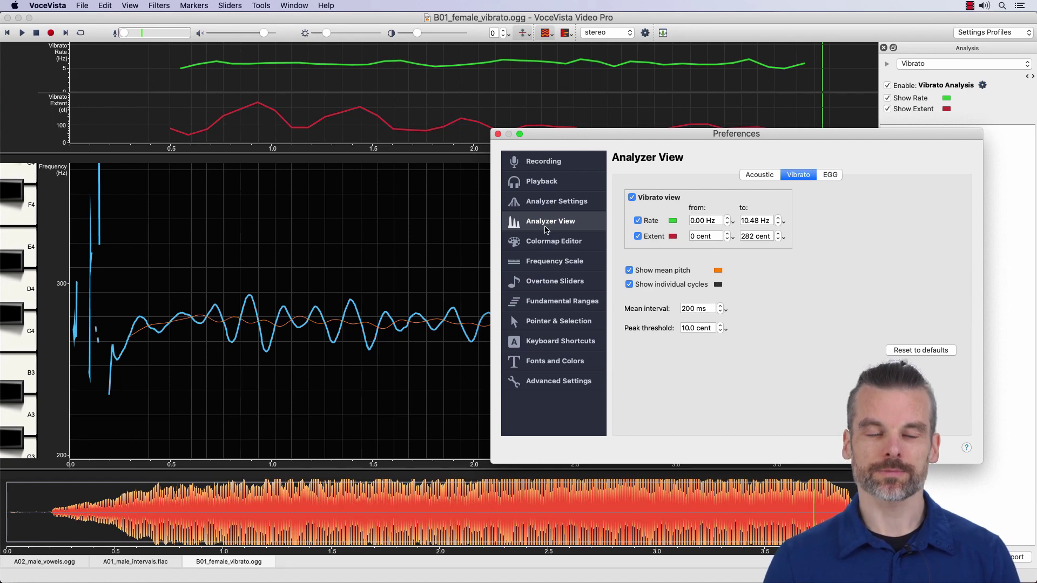
pyautogui.click(752, 176)
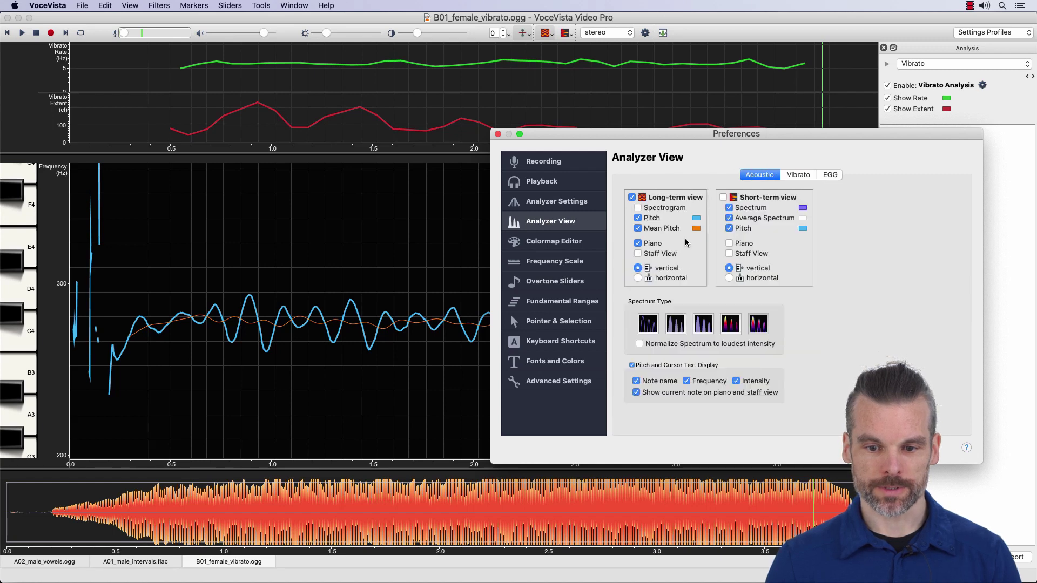
pyautogui.click(640, 219)
pyautogui.click(639, 218)
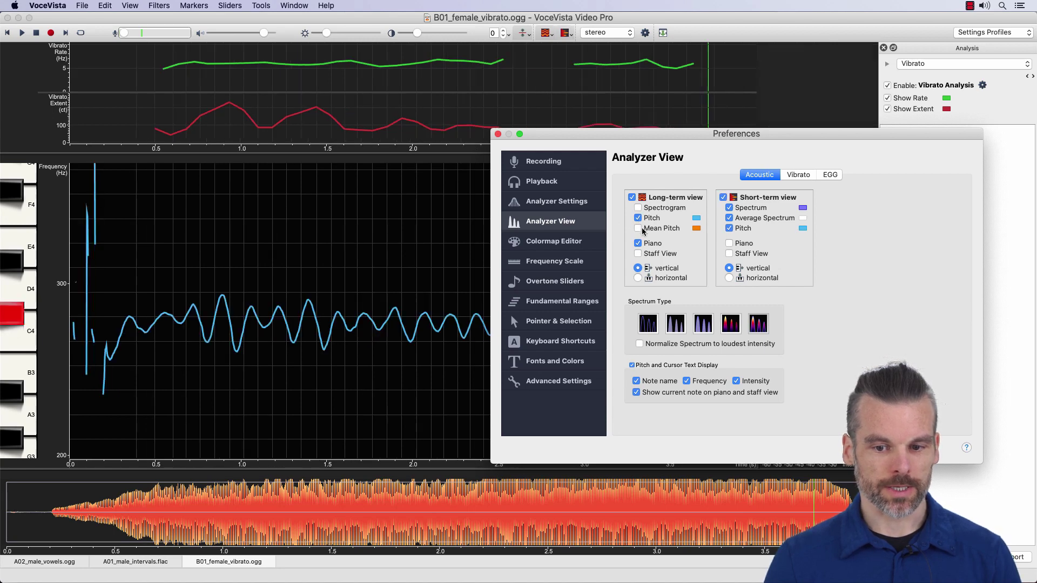
pyautogui.click(638, 208)
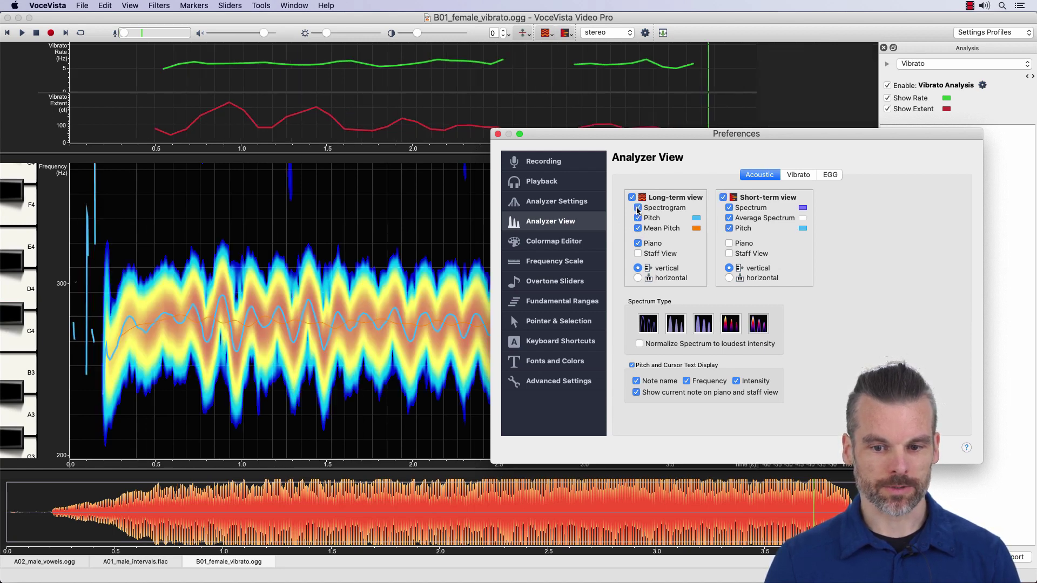
pyautogui.click(638, 209)
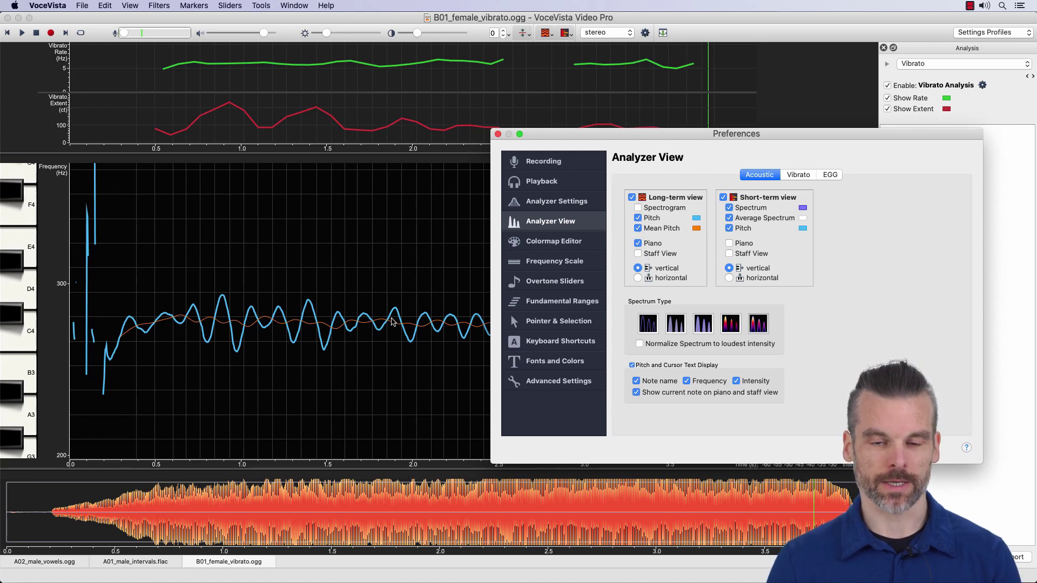
pyautogui.click(798, 175)
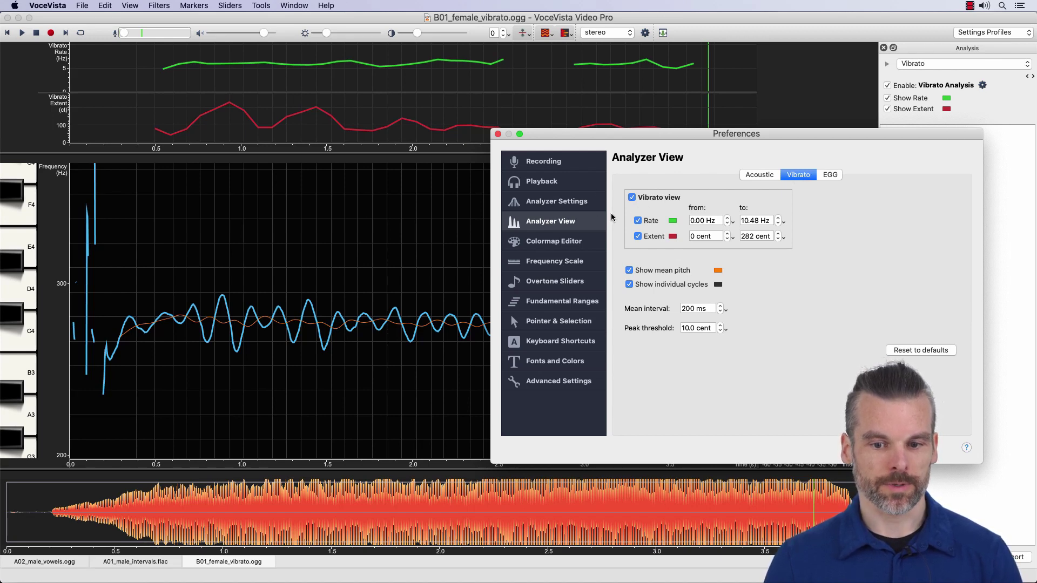
# Step: Toggle Vibrato view off and back on, then uncheck Extent to hide the extent graph
pyautogui.click(632, 198)
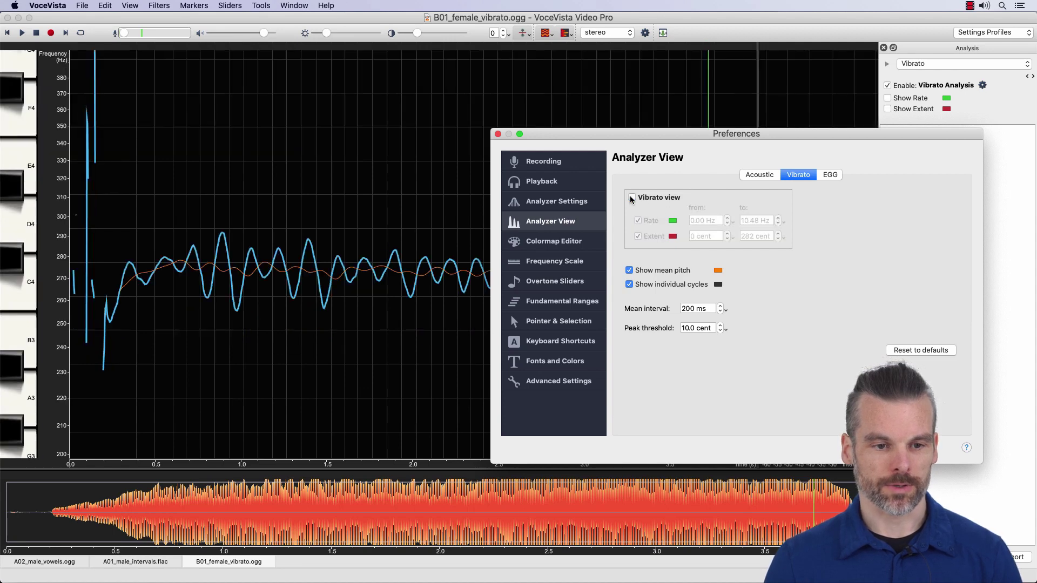
pyautogui.click(632, 198)
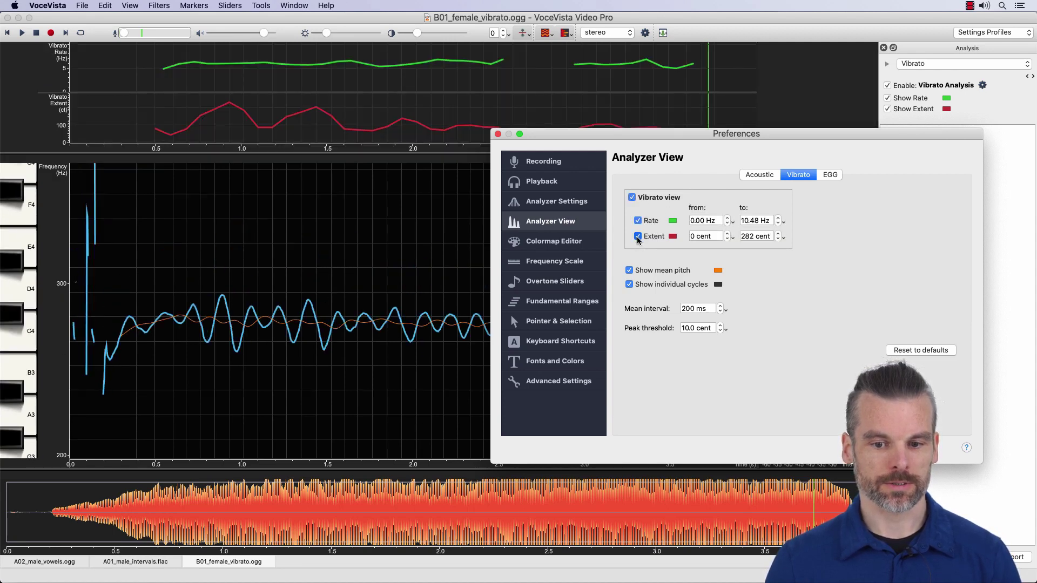
pyautogui.click(638, 237)
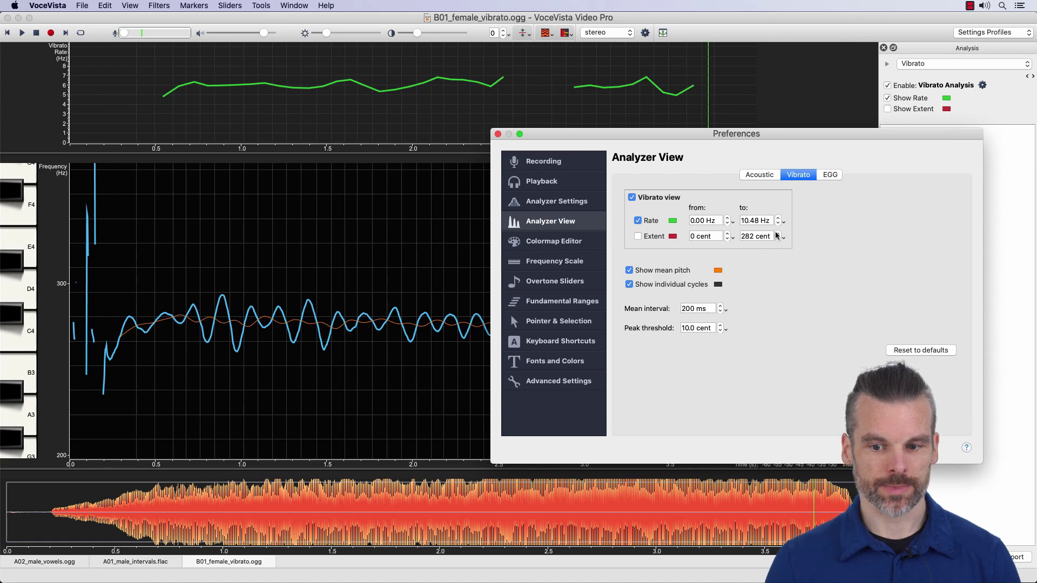
# Step: Rescale the vibrato rate graph's vertical axis to about 1.82–9.35 Hz
pyautogui.click(498, 134)
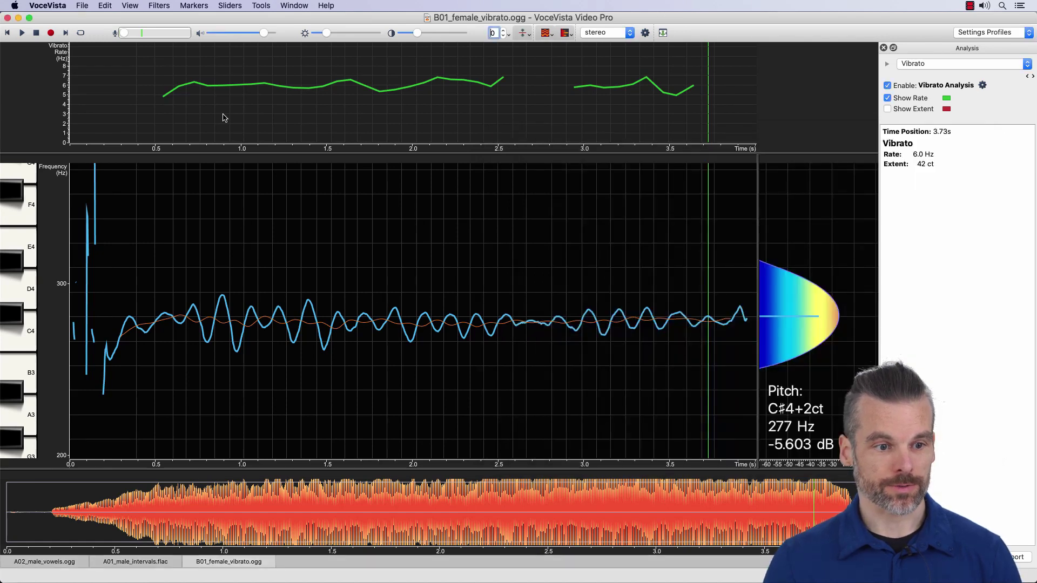
pyautogui.scroll(2, 58, 92)
pyautogui.scroll(-4, 58, 92)
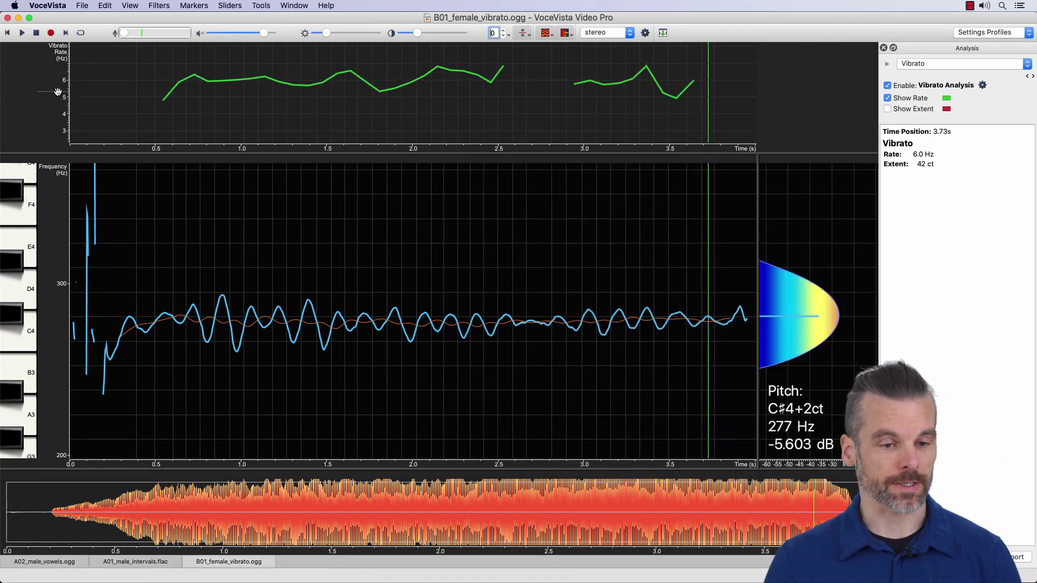
pyautogui.scroll(3, 65, 96)
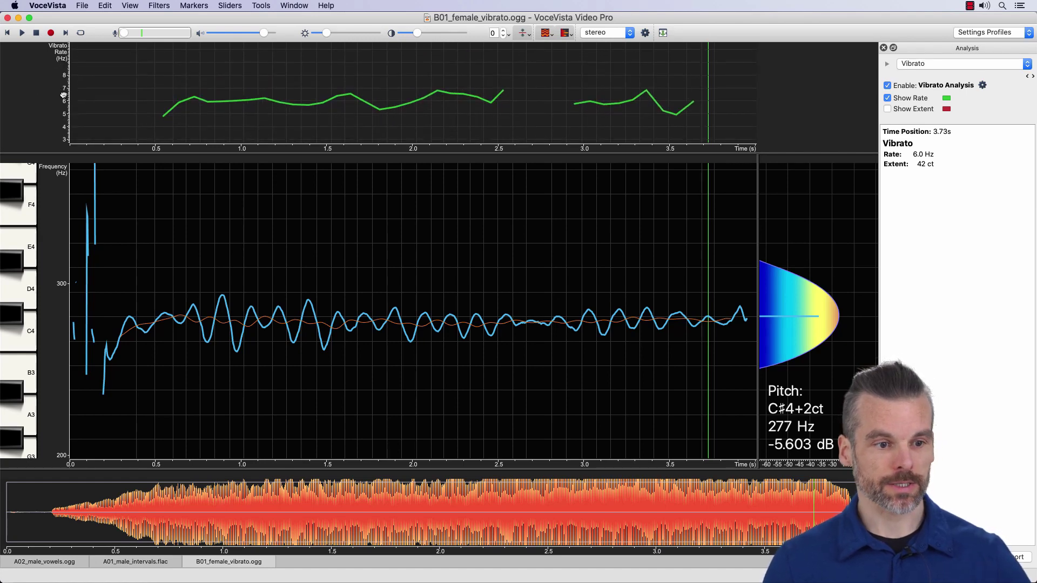
pyautogui.scroll(-1, 63, 95)
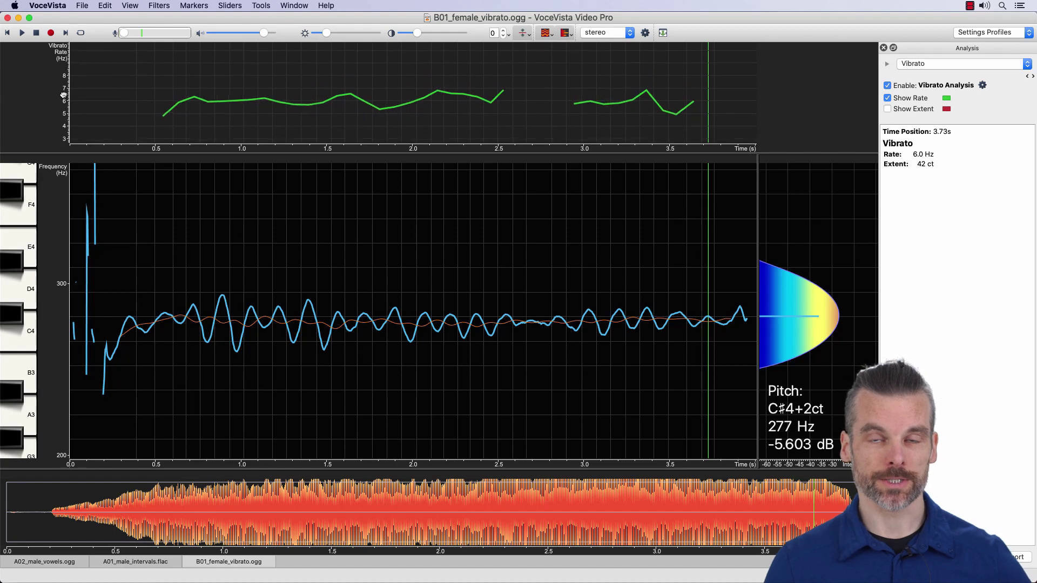
pyautogui.scroll(-1, 64, 95)
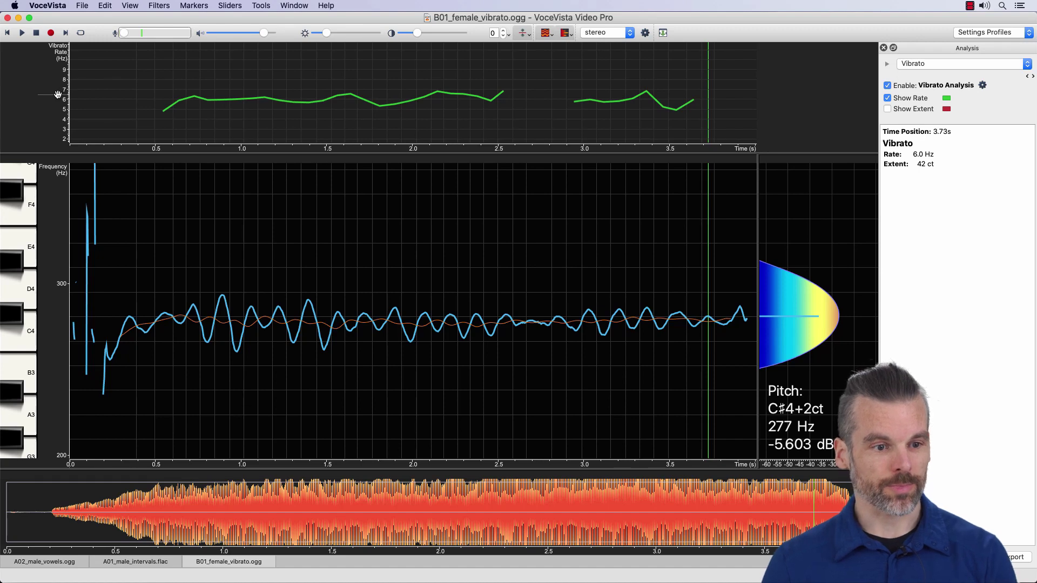
pyautogui.moveTo(57, 95)
pyautogui.mouseDown()
pyautogui.moveTo(66, 109)
pyautogui.moveTo(66, 99)
pyautogui.mouseUp()
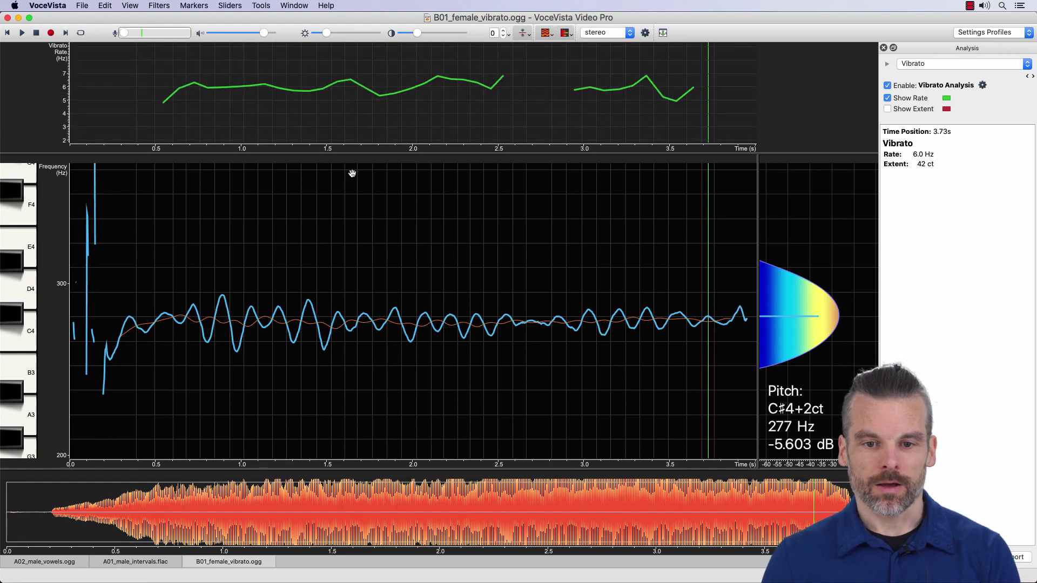
pyautogui.click(645, 33)
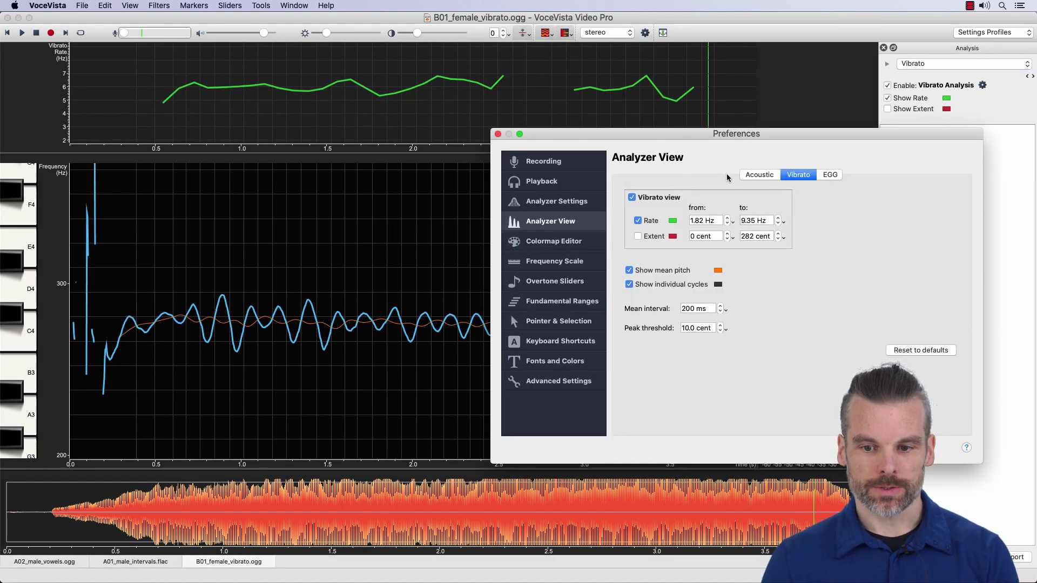
# Step: Re-check Extent so the red extent graph shows beneath the rate graph
pyautogui.click(637, 237)
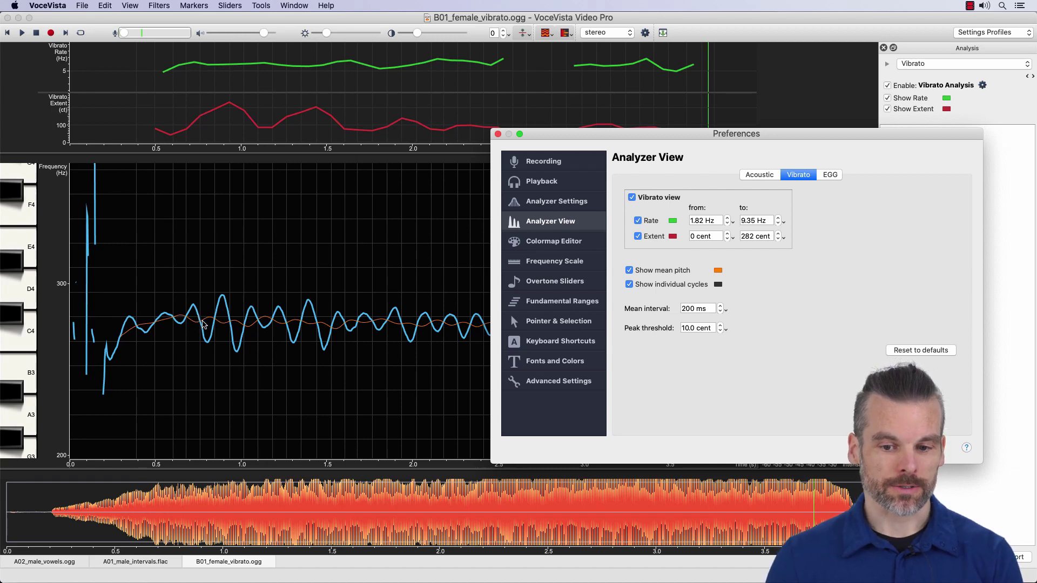
# Step: Zoom the pitch and vibrato graphs to roughly 0.9–3.7 s, covering the sustained vibrato
pyautogui.click(498, 134)
pyautogui.scroll(6, 435, 330)
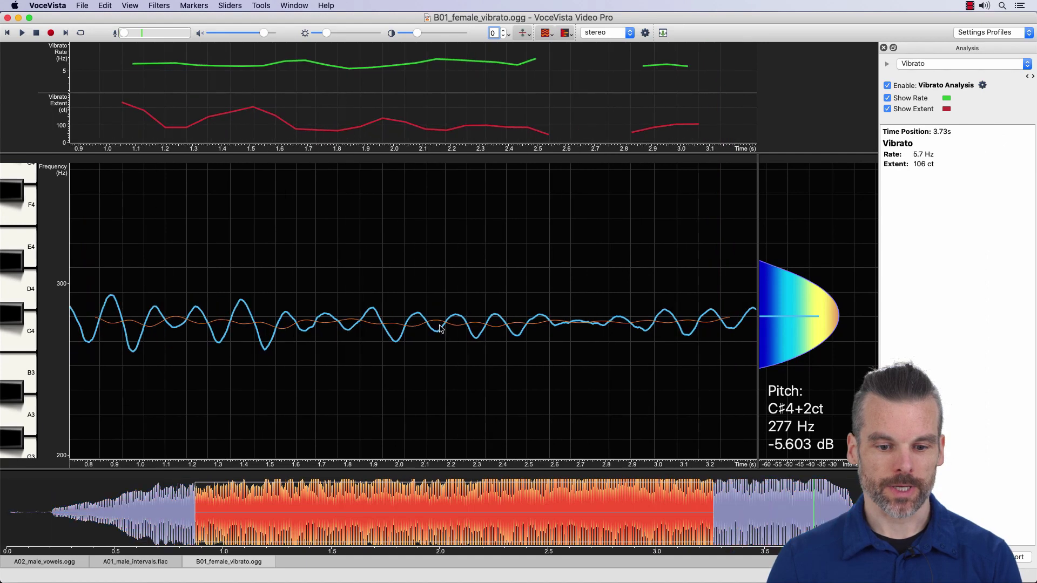
pyautogui.scroll(-1, 432, 330)
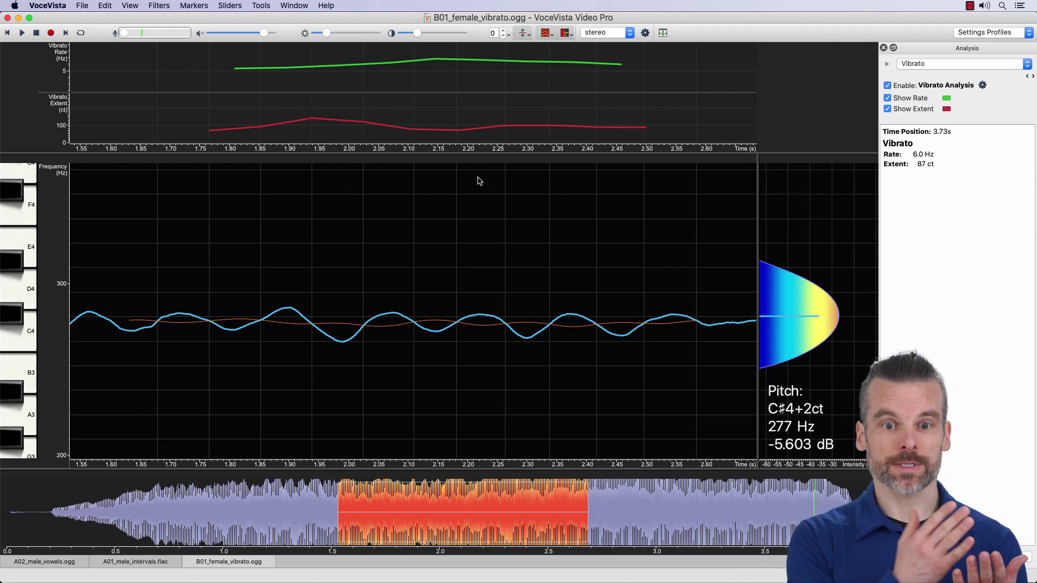
pyautogui.scroll(-5, 463, 274)
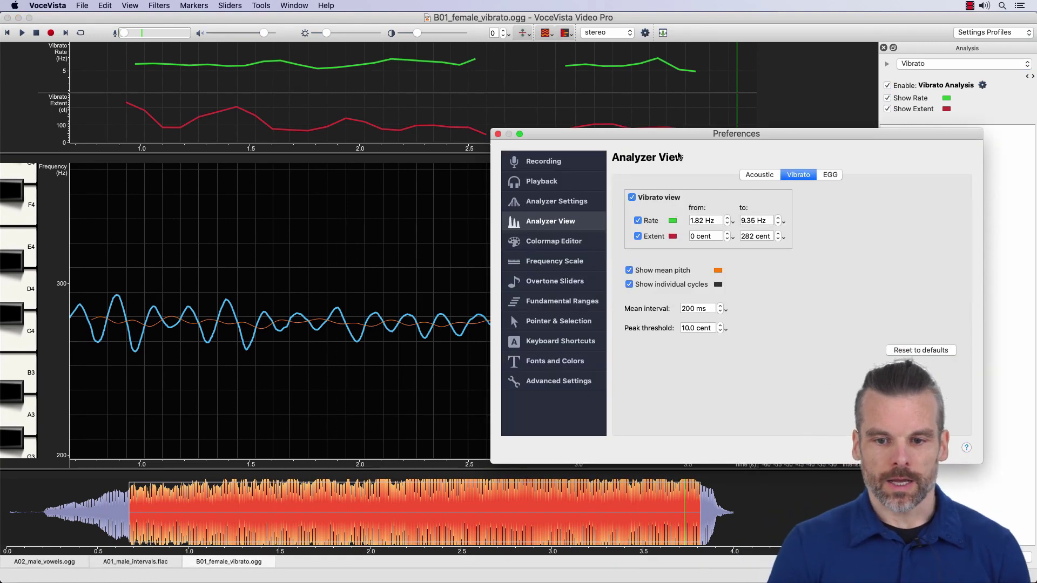
# Step: Place the time position at 1.25 s and change the vibrato mean interval from 200 to 167 ms
pyautogui.moveTo(681, 143); pyautogui.dragTo(718, 151)
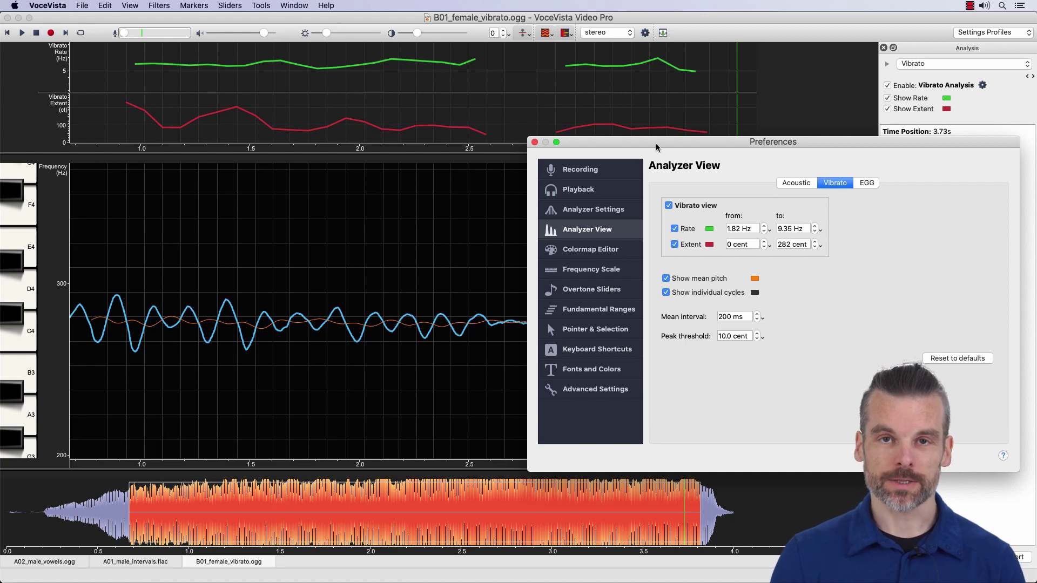
pyautogui.moveTo(657, 147); pyautogui.dragTo(670, 197)
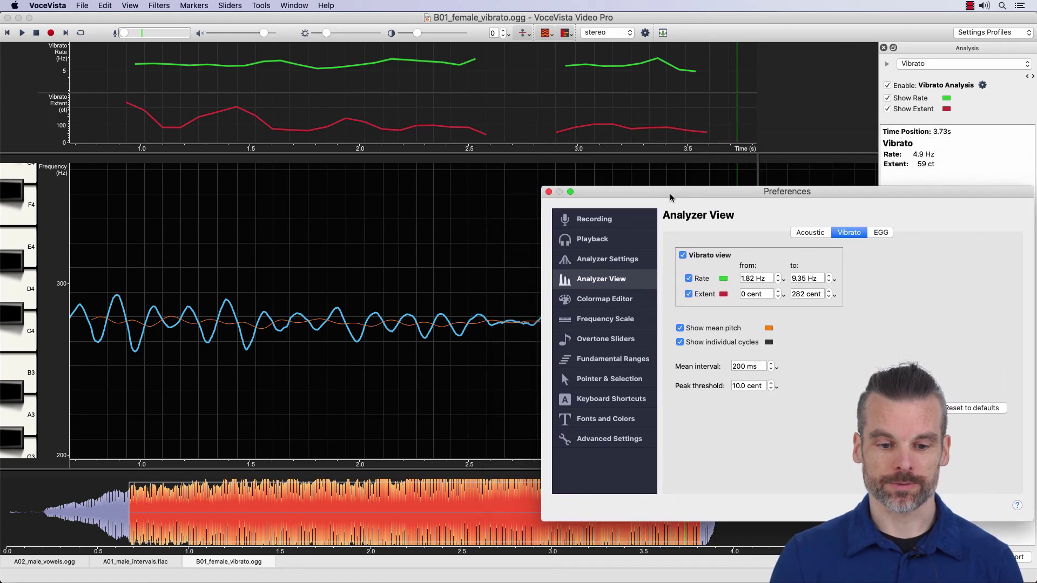
pyautogui.click(549, 193)
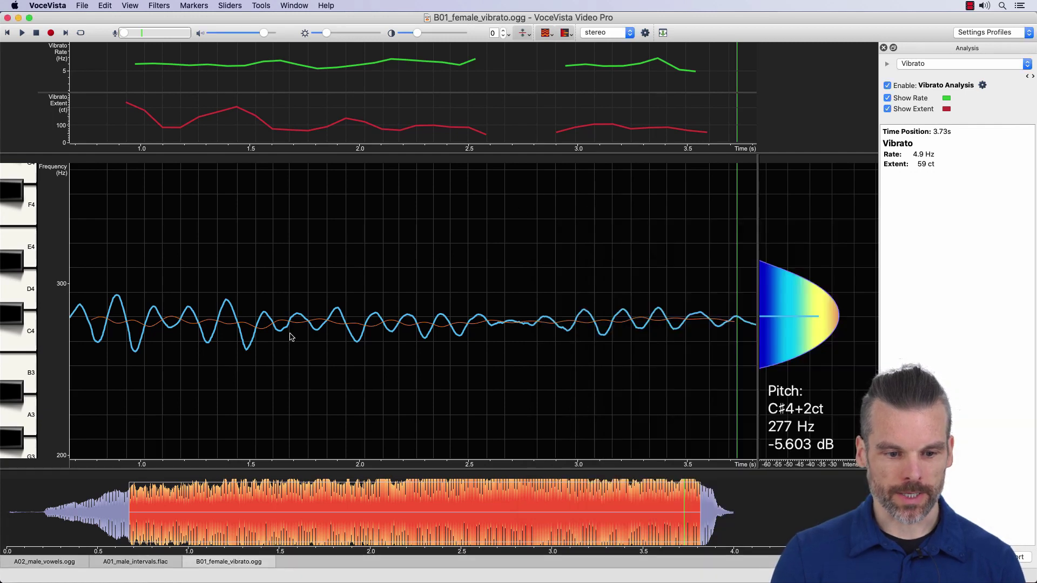
pyautogui.moveTo(239, 359); pyautogui.dragTo(306, 363)
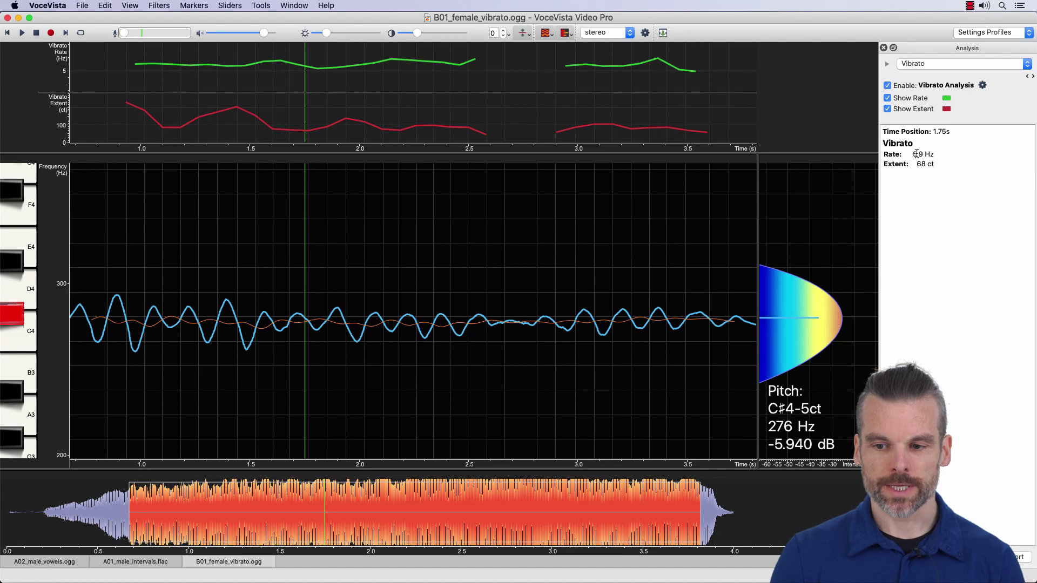
pyautogui.doubleClick(194, 303)
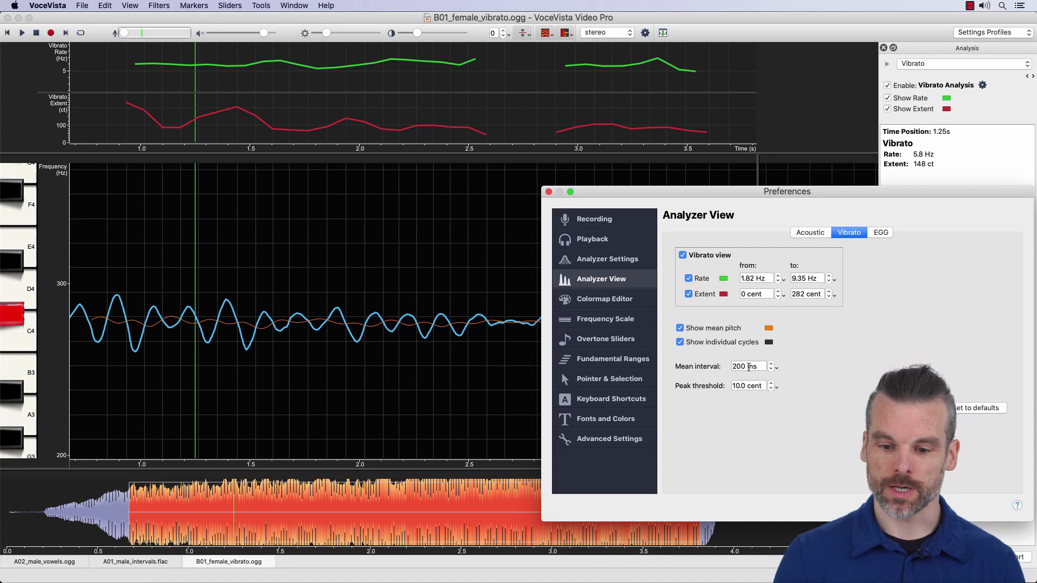
pyautogui.moveTo(749, 367); pyautogui.dragTo(702, 368)
pyautogui.write('167')
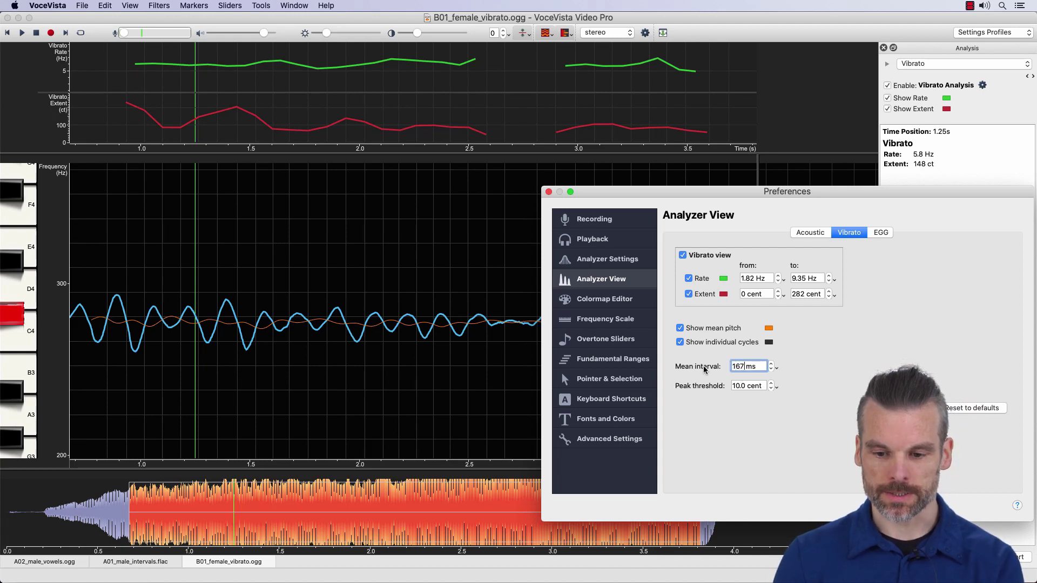
pyautogui.click(549, 192)
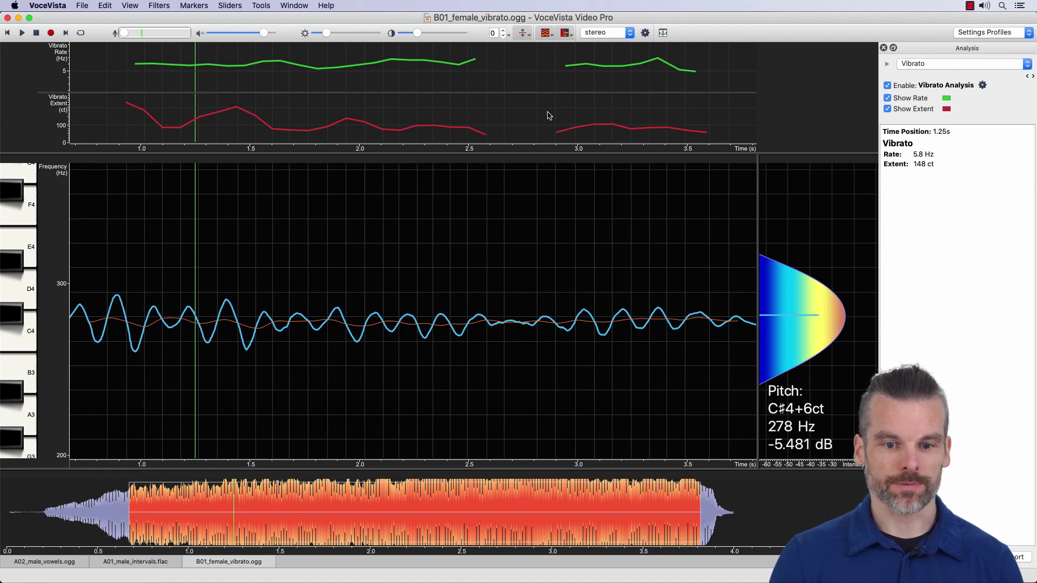
pyautogui.click(646, 32)
# Step: Restore the default vibrato settings, then move the Preferences window down and close it
pyautogui.click(969, 407)
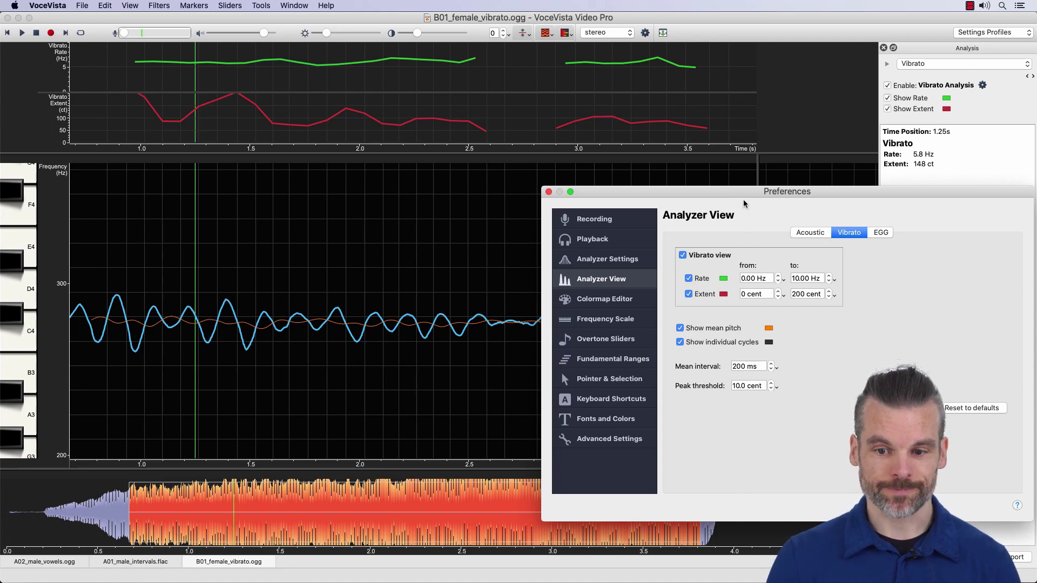
pyautogui.moveTo(744, 195); pyautogui.dragTo(751, 248)
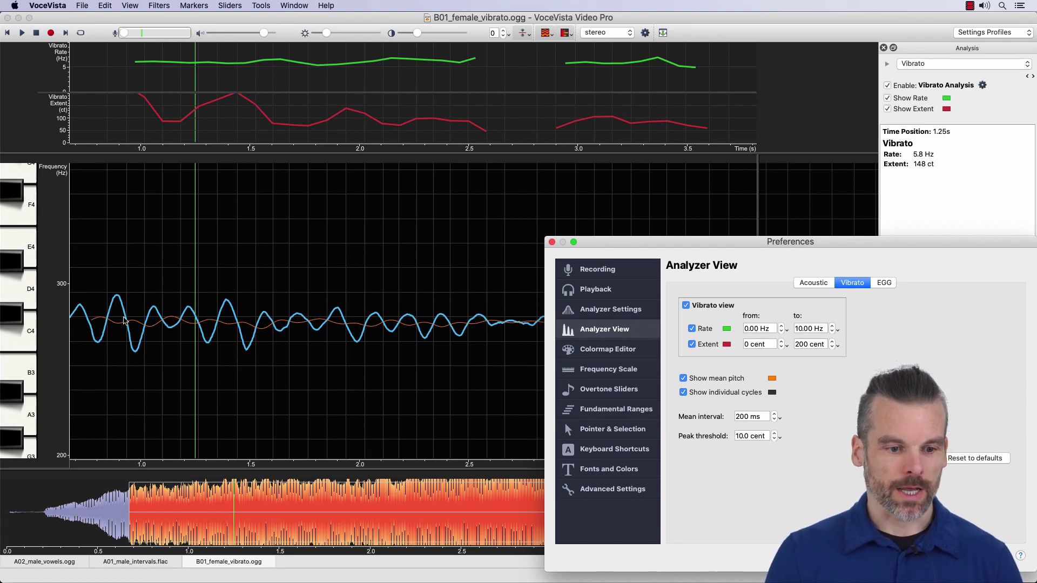
pyautogui.click(551, 242)
# Step: Zoom the pitch trace to about 235–325 Hz and pan to roughly 0.35–3.45 s
pyautogui.scroll(5, 528, 327)
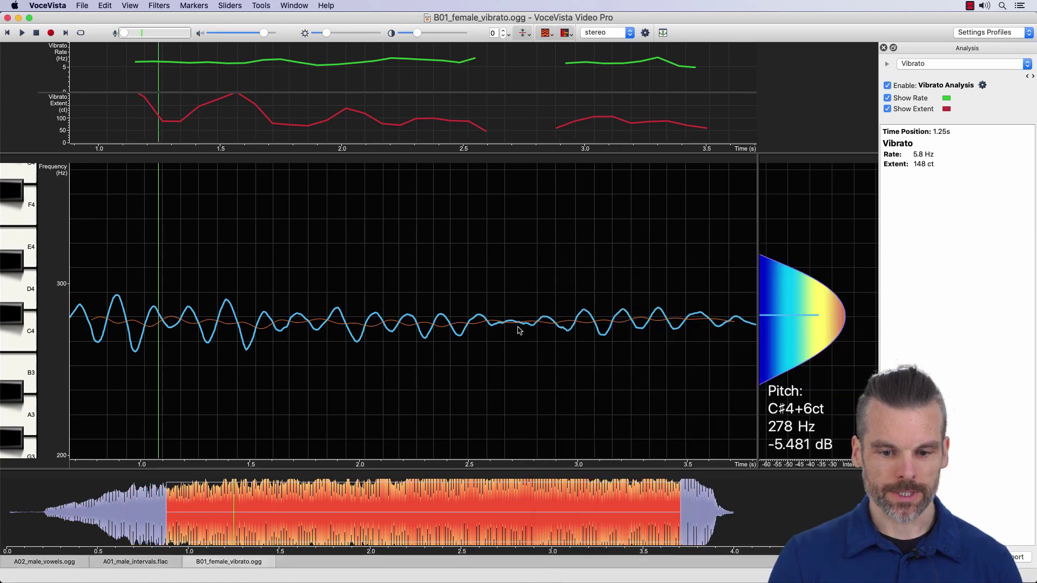
pyautogui.scroll(3, 520, 157)
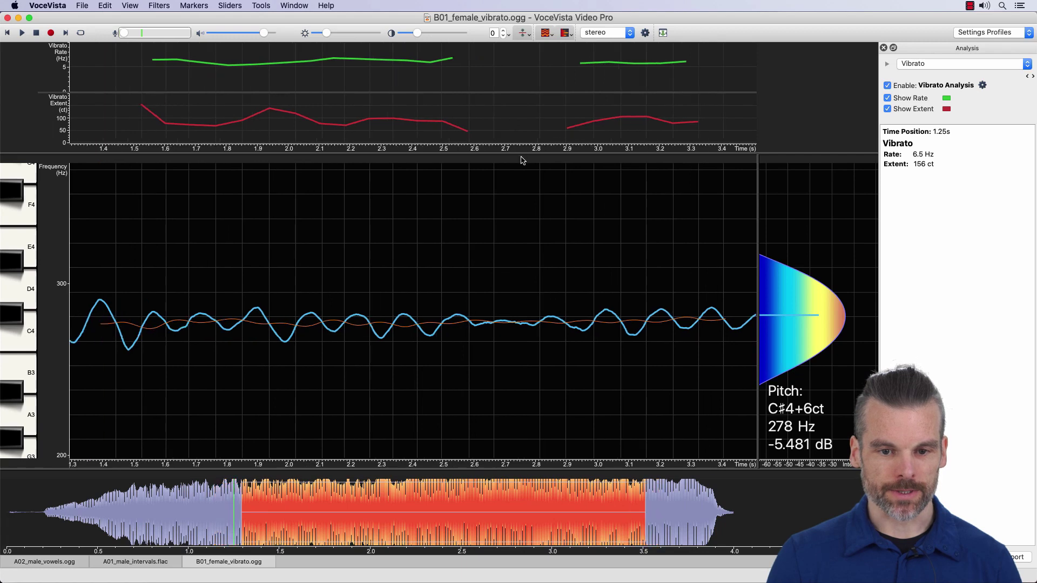
pyautogui.scroll(-3, 514, 257)
pyautogui.scroll(2, 512, 270)
pyautogui.scroll(2, 513, 271)
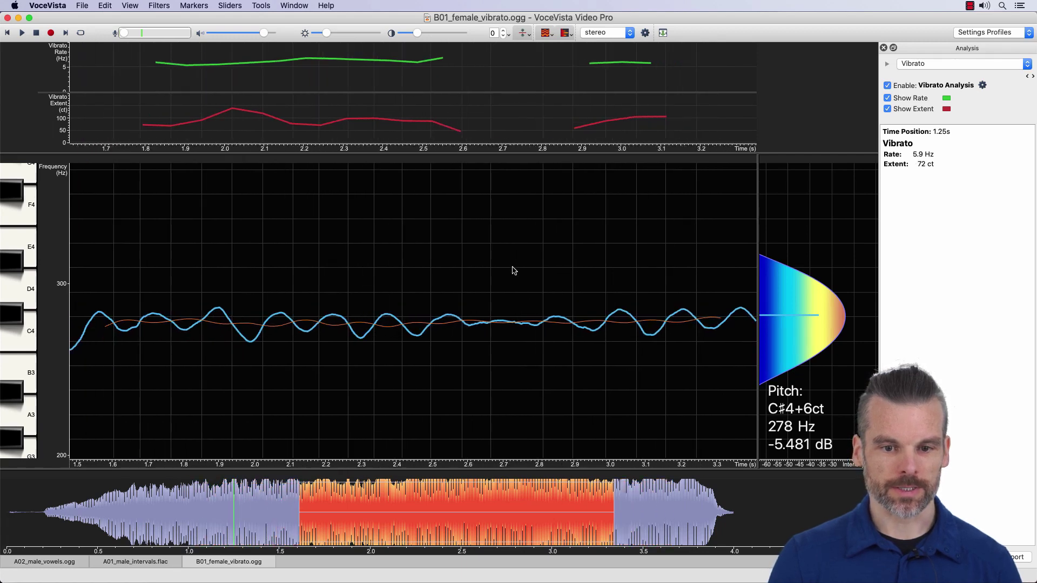
pyautogui.scroll(-5, 512, 271)
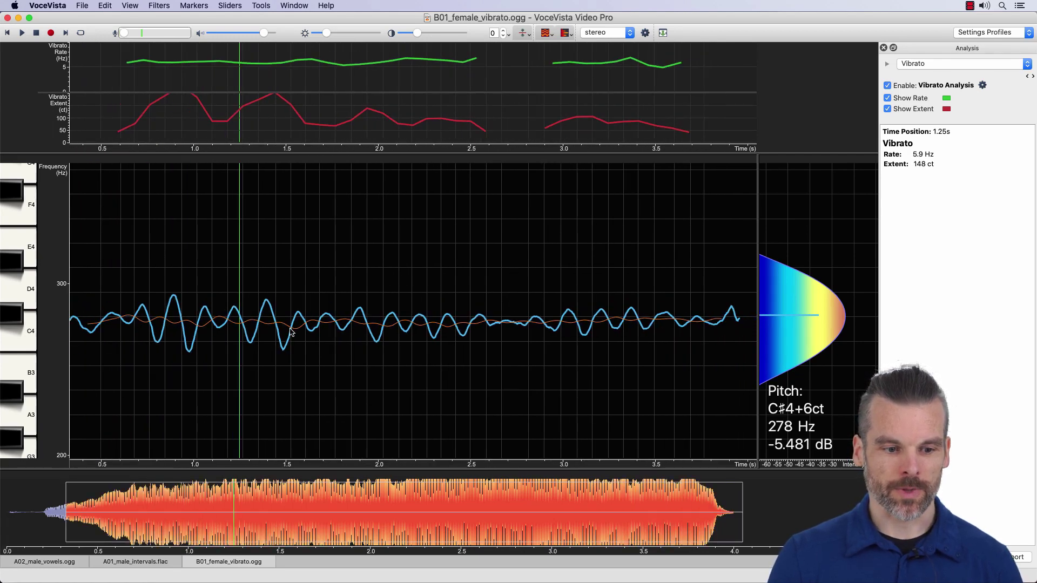
pyautogui.scroll(3, 62, 329)
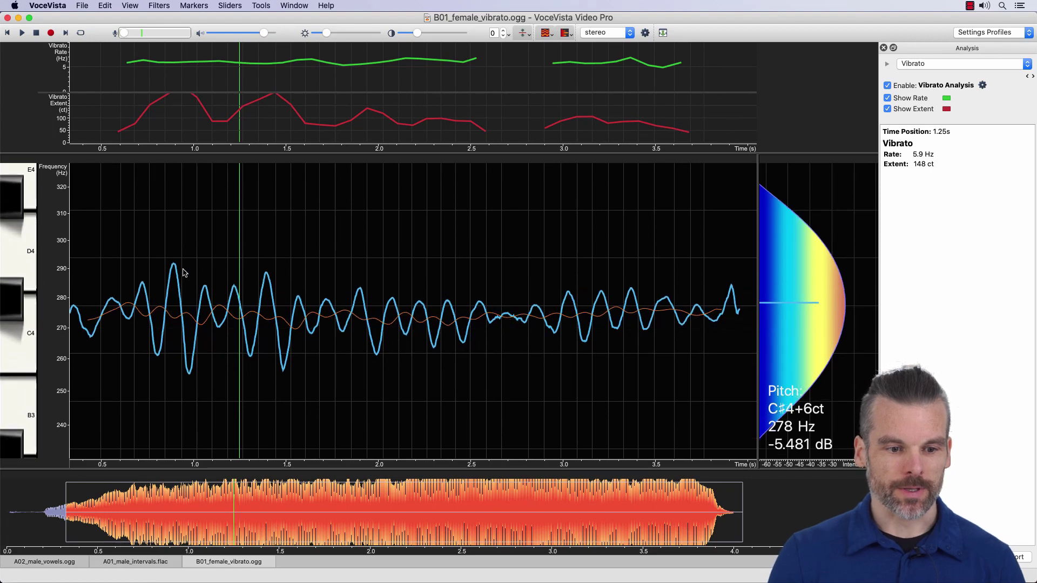
pyautogui.scroll(5, 178, 273)
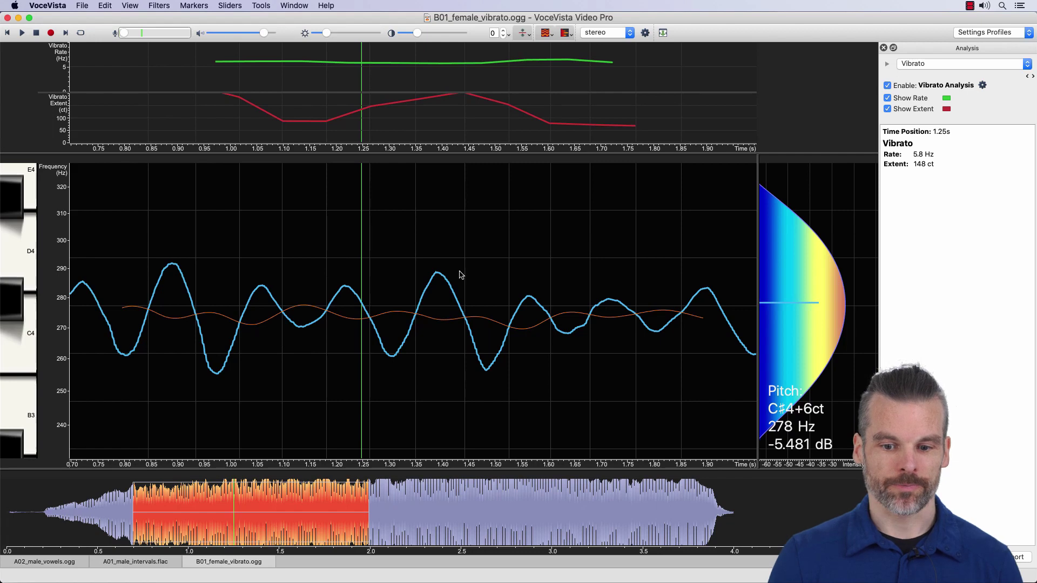
pyautogui.scroll(-10, 486, 395)
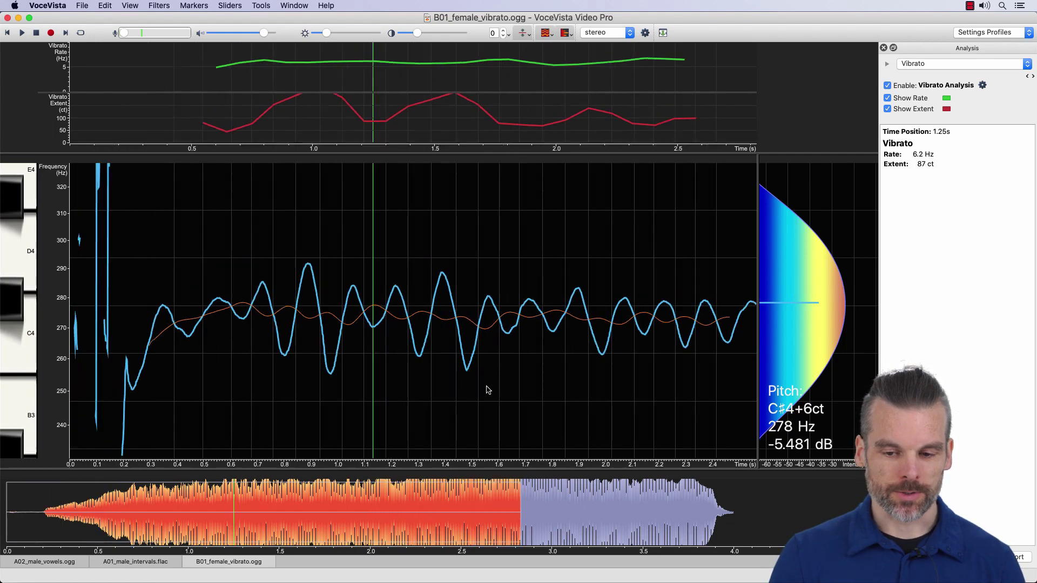
pyautogui.scroll(-2, 512, 389)
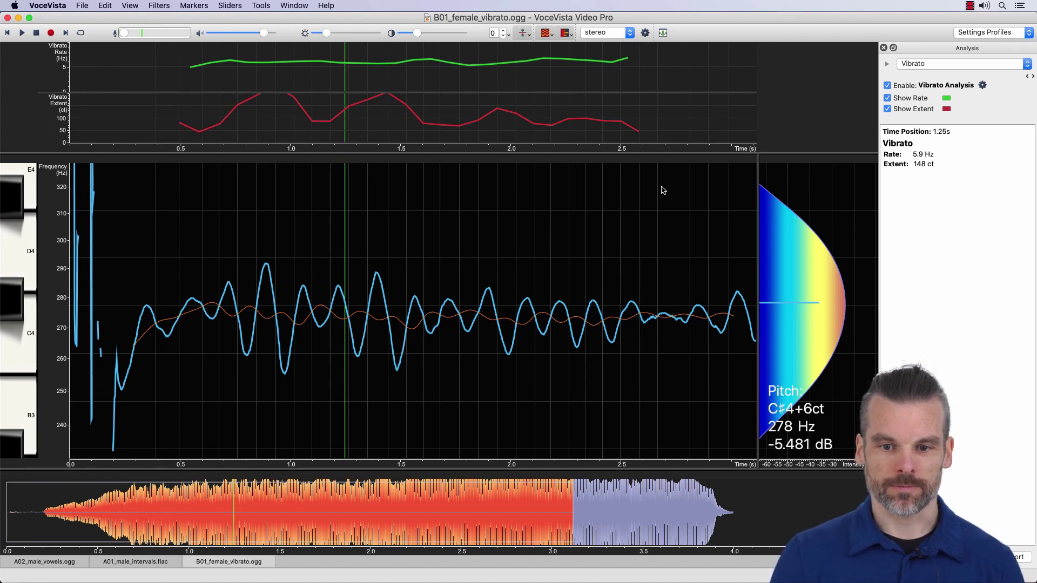
pyautogui.moveTo(664, 466); pyautogui.dragTo(587, 469)
# Step: Set the Vibrato Analysis peak threshold to 5.0 cent, then close Preferences
pyautogui.click(981, 86)
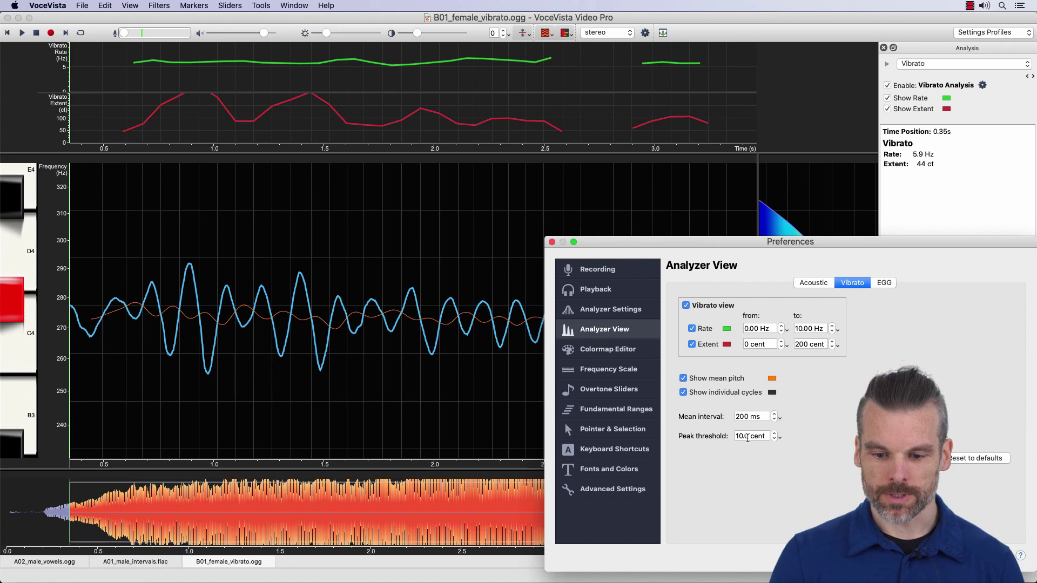
pyautogui.click(742, 436)
pyautogui.press('BackSpace')
pyautogui.press('BackSpace')
pyautogui.write('5')
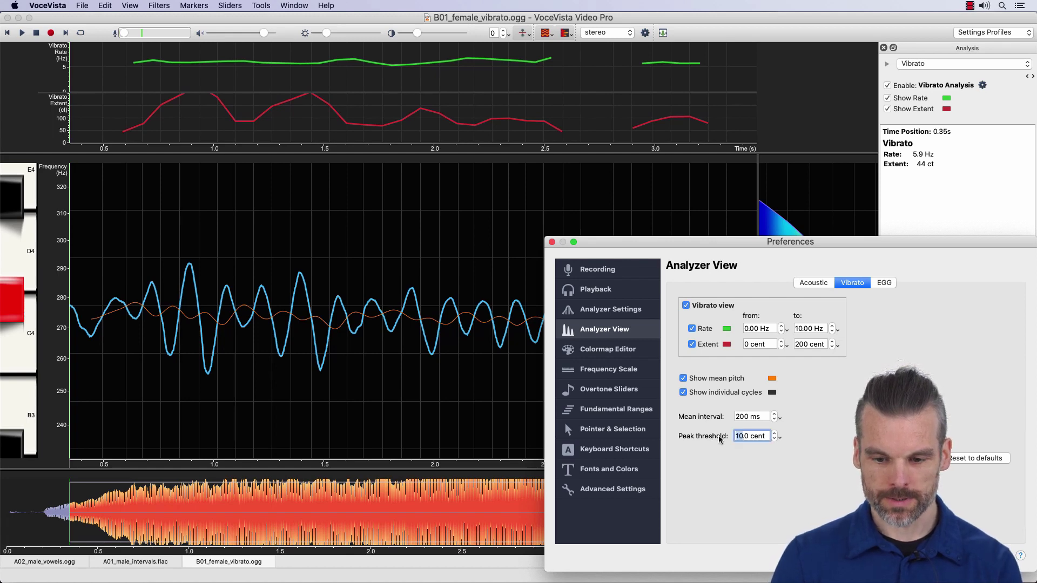
pyautogui.write('.')
pyautogui.press('Return')
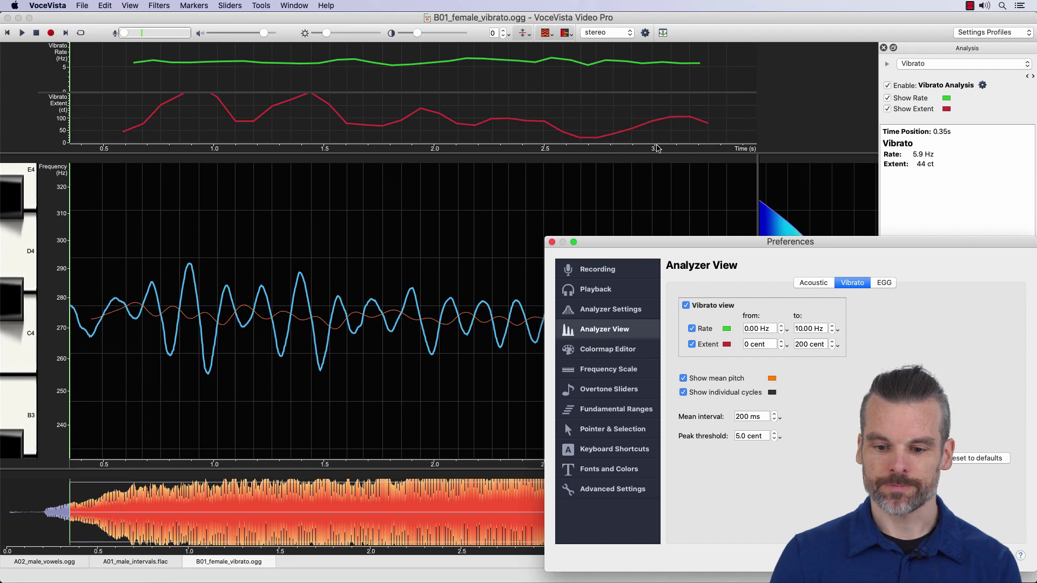
pyautogui.moveTo(633, 238); pyautogui.dragTo(621, 355)
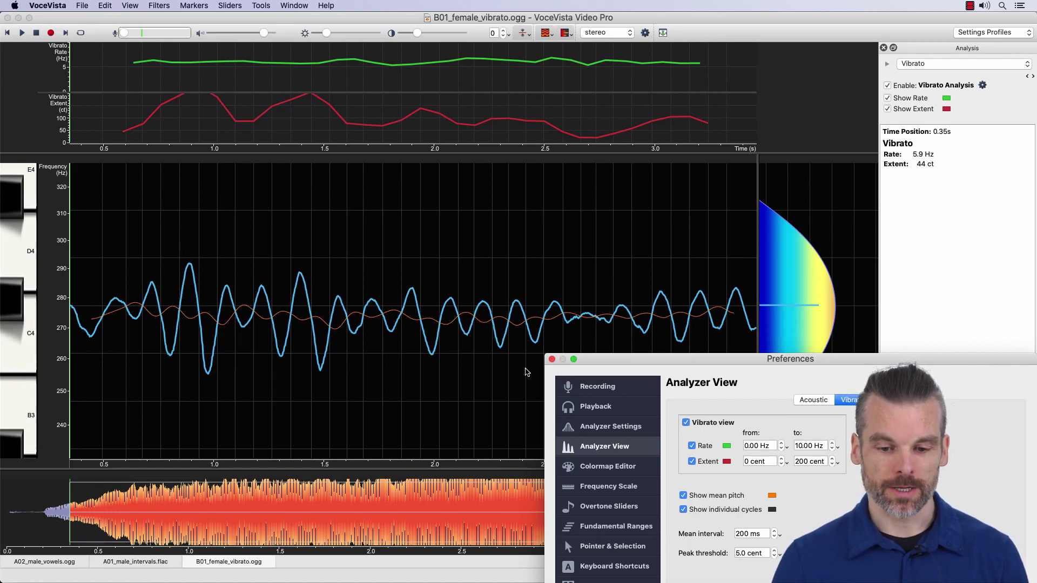
pyautogui.click(552, 360)
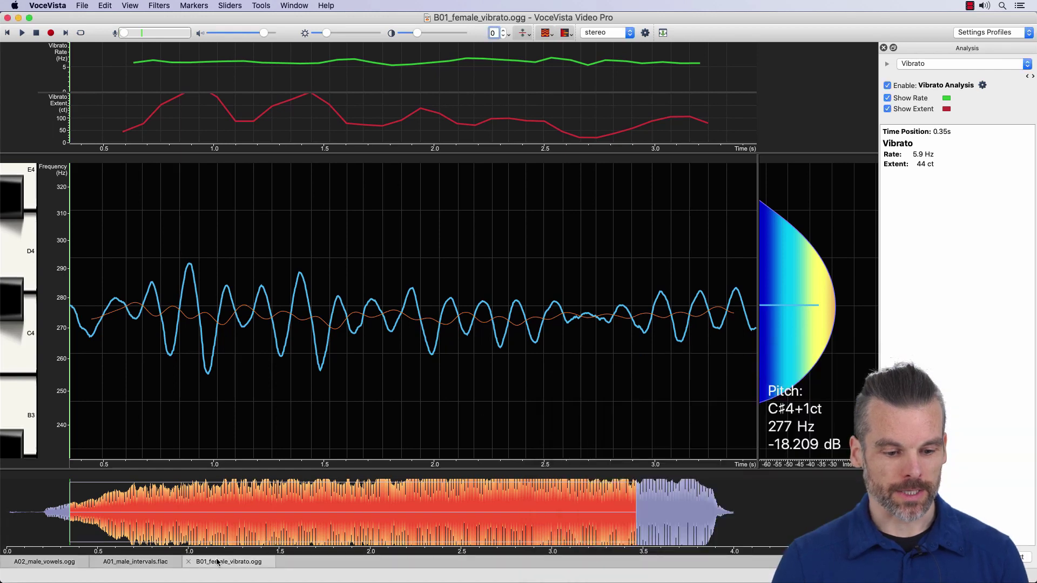
# Step: Return to B01_female_vibrato.ogg and toggle View > Vibrato, re-enabling Show Rate and Show Extent
pyautogui.click(133, 565)
pyautogui.click(229, 562)
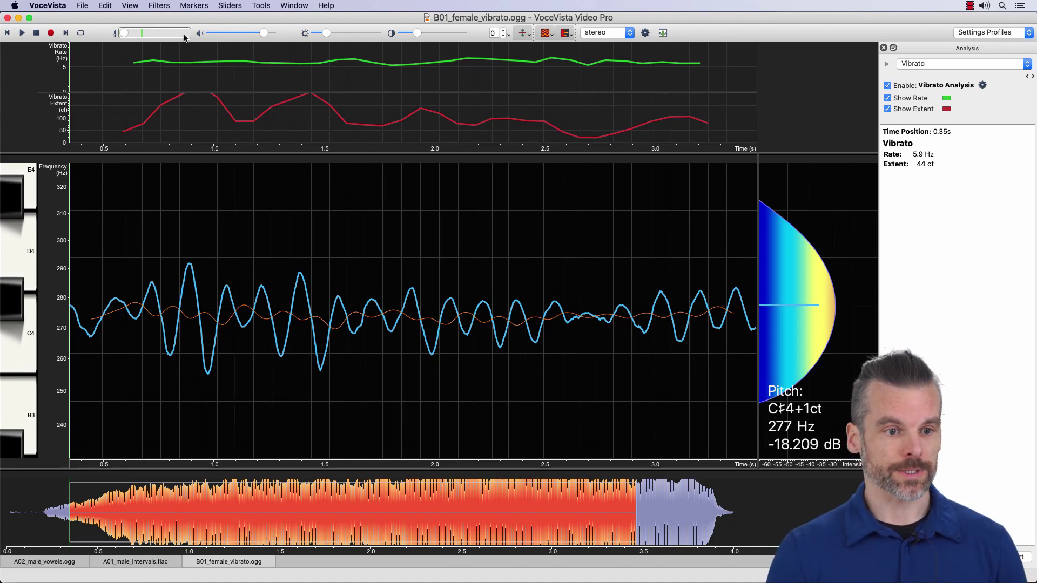
pyautogui.click(130, 5)
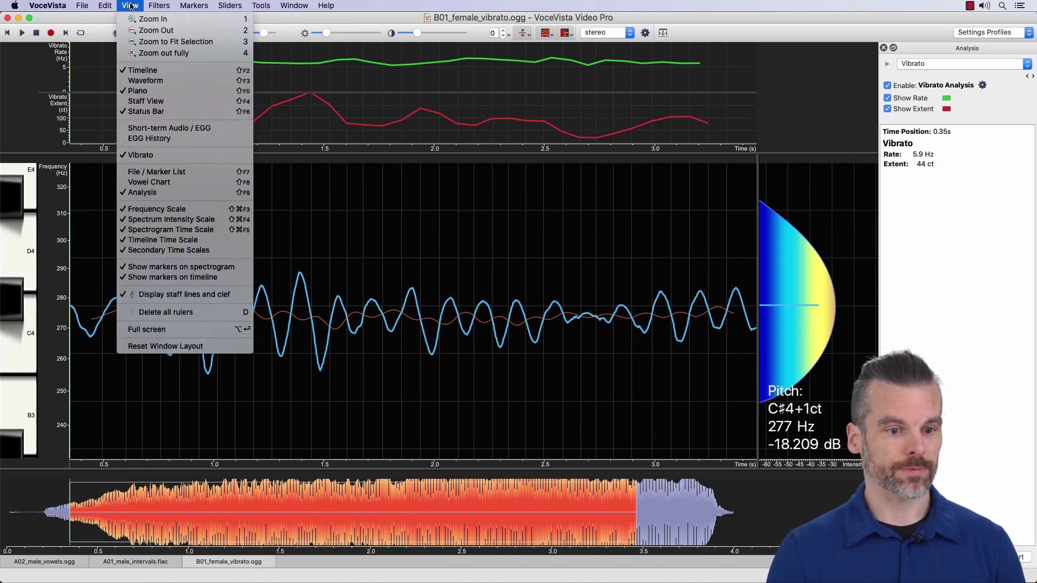
pyautogui.click(140, 155)
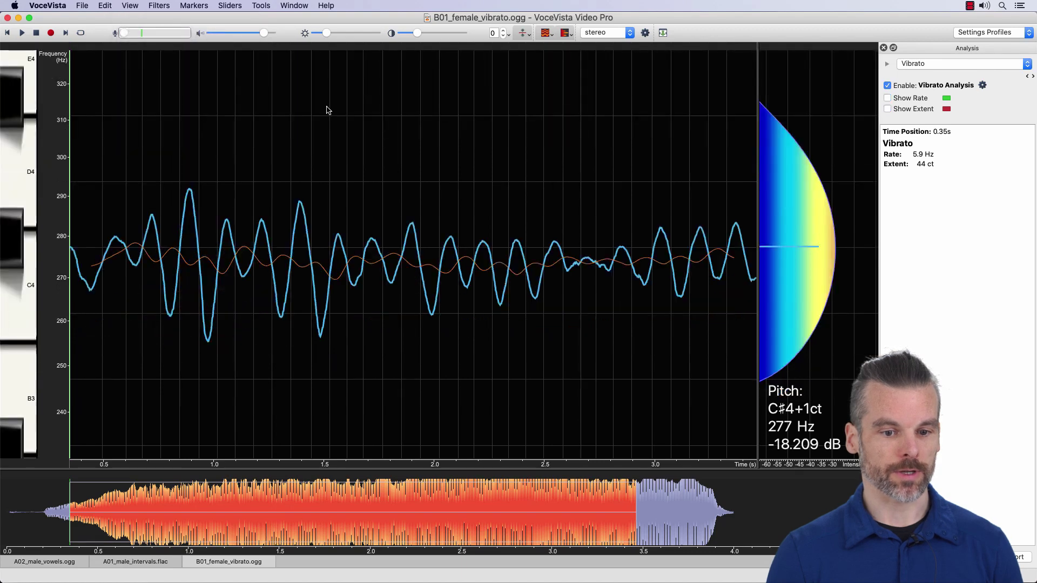
pyautogui.click(887, 98)
pyautogui.click(887, 108)
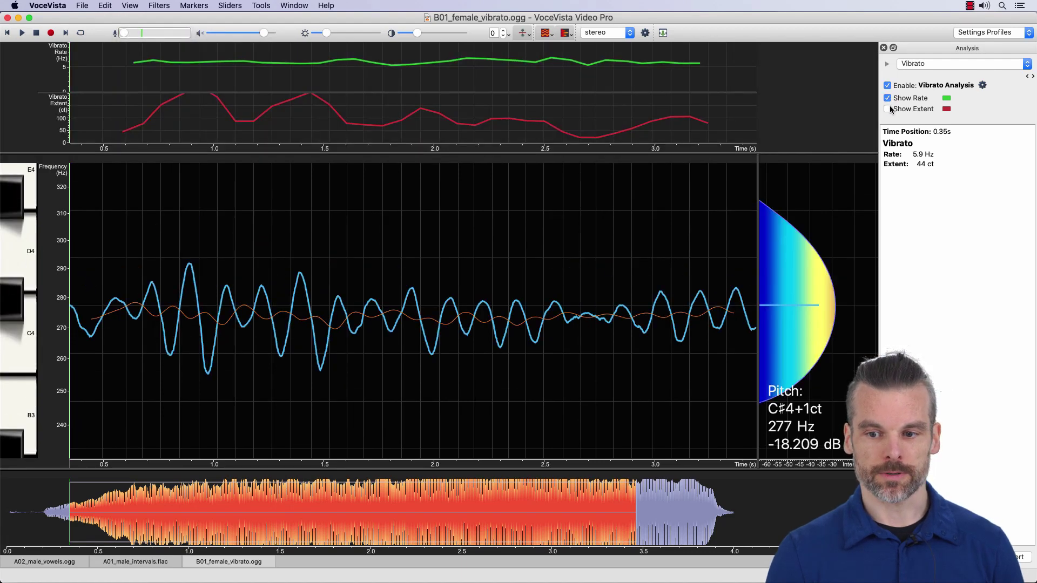
# Step: Keep the Analysis panel showing and set the time position to 1.76 s
pyautogui.click(137, 6)
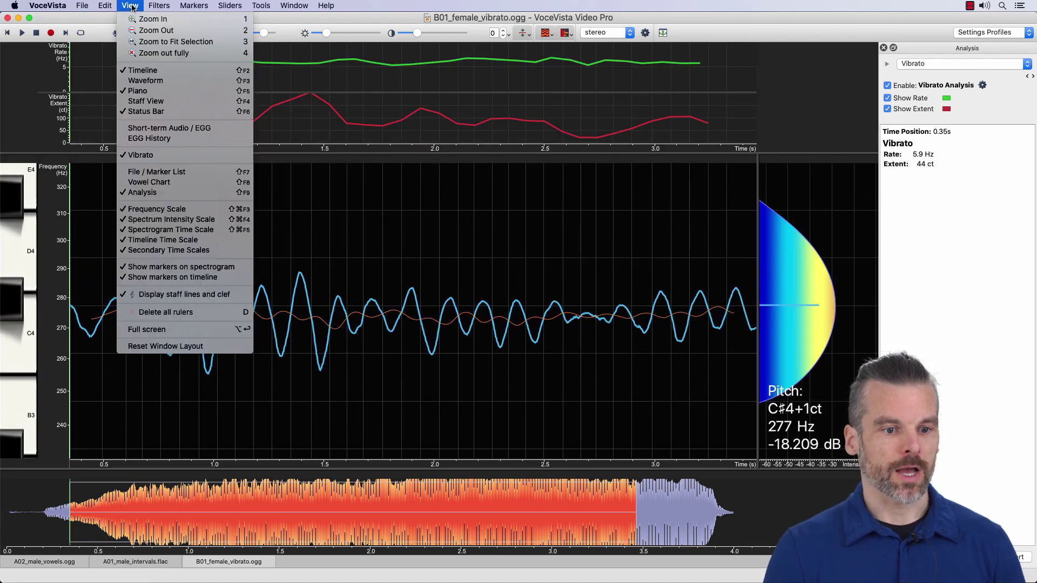
pyautogui.click(158, 193)
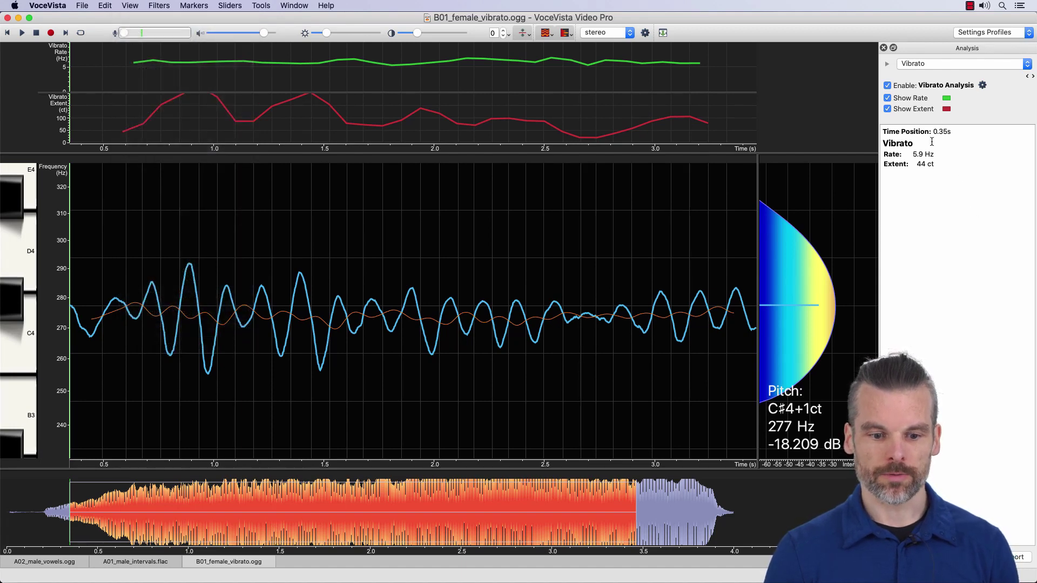
pyautogui.click(424, 297)
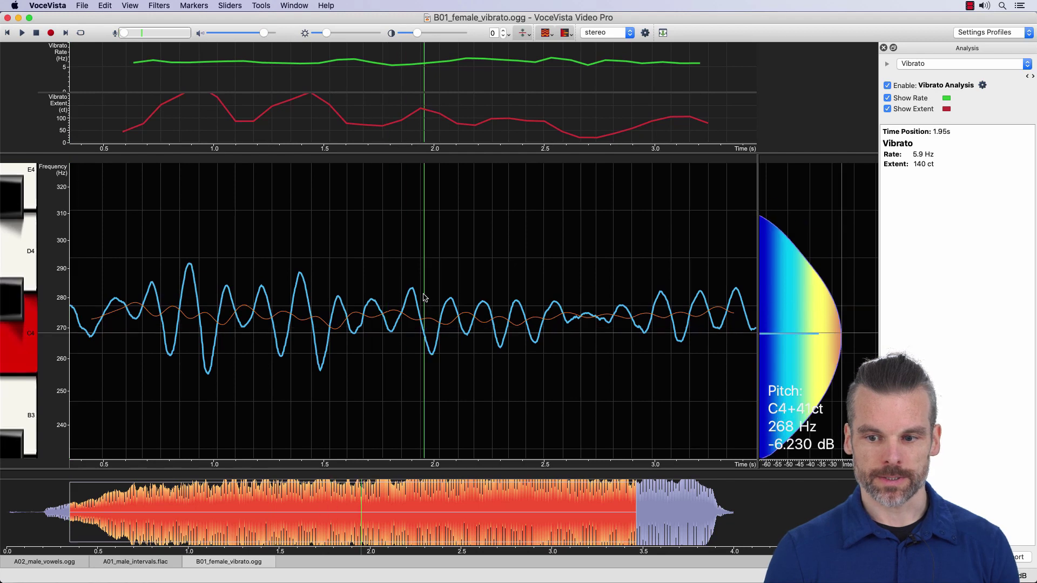
pyautogui.click(382, 292)
# Step: Extend the selection to 0.77–2.60 s and reopen vibrato Preferences, moved up and left
pyautogui.moveTo(162, 262); pyautogui.dragTo(567, 298)
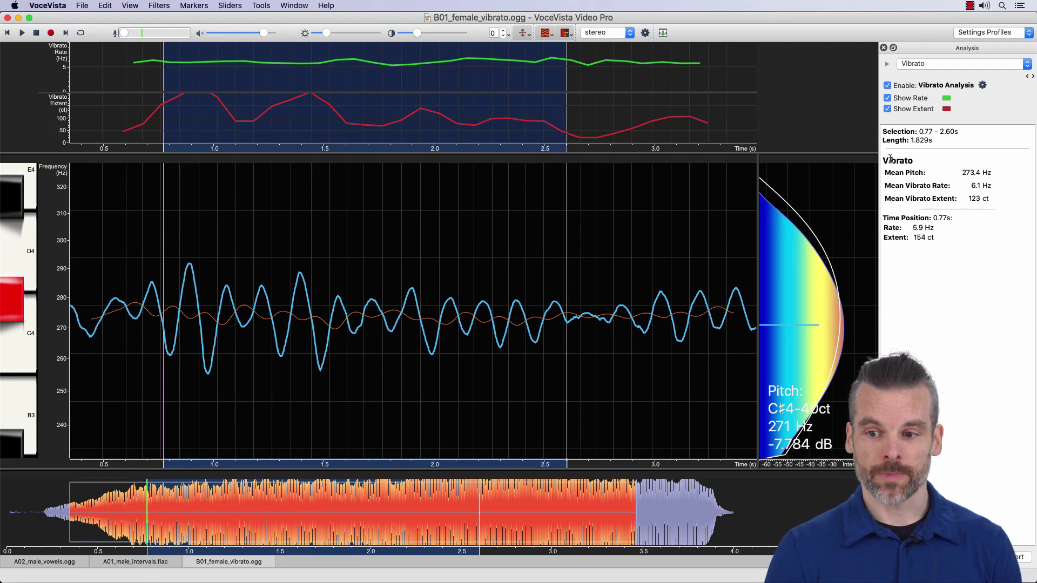
pyautogui.click(982, 85)
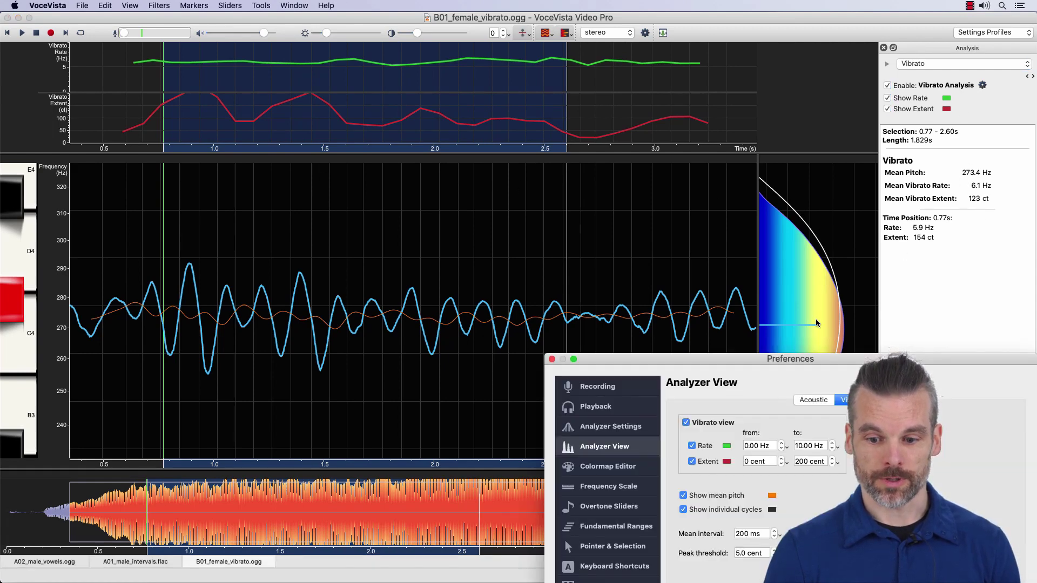
pyautogui.moveTo(793, 360); pyautogui.dragTo(726, 148)
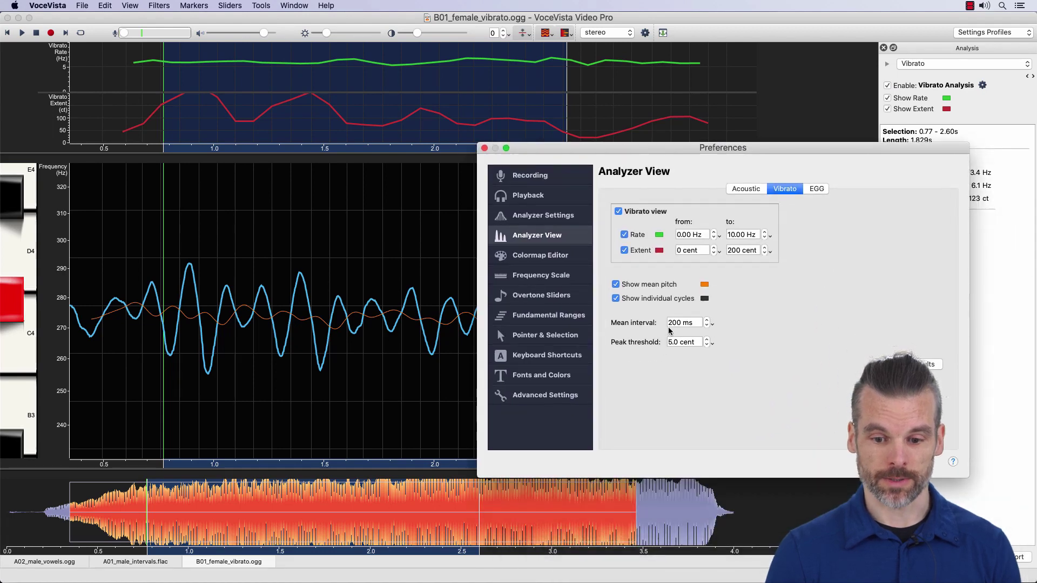